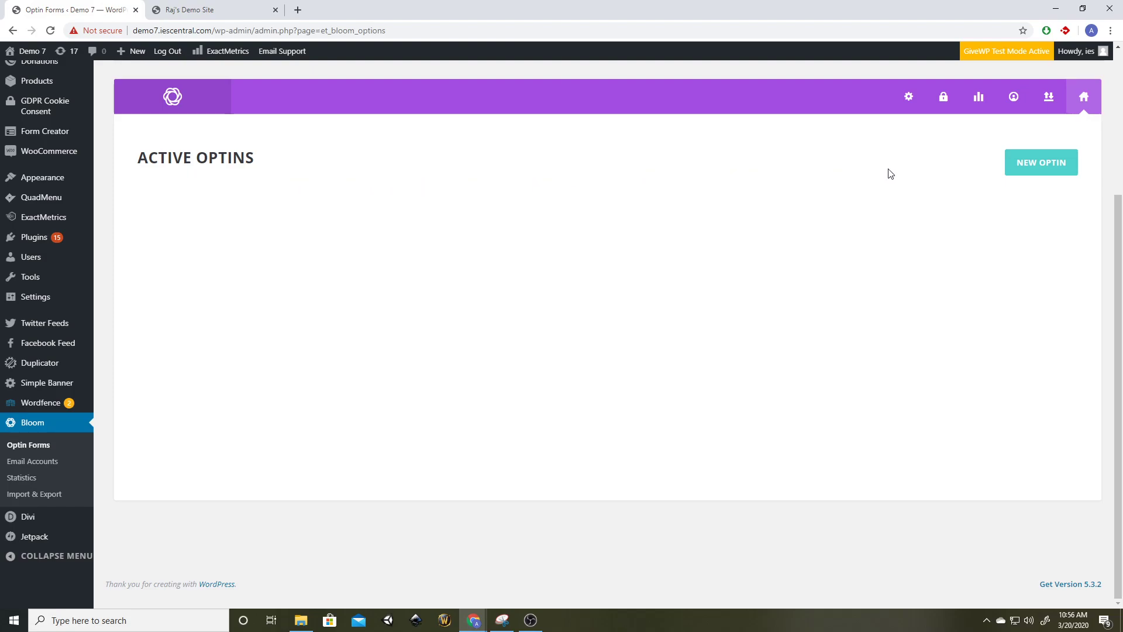
- Create a new pop-up optin and name it "Optin 1"
click(1045, 168)
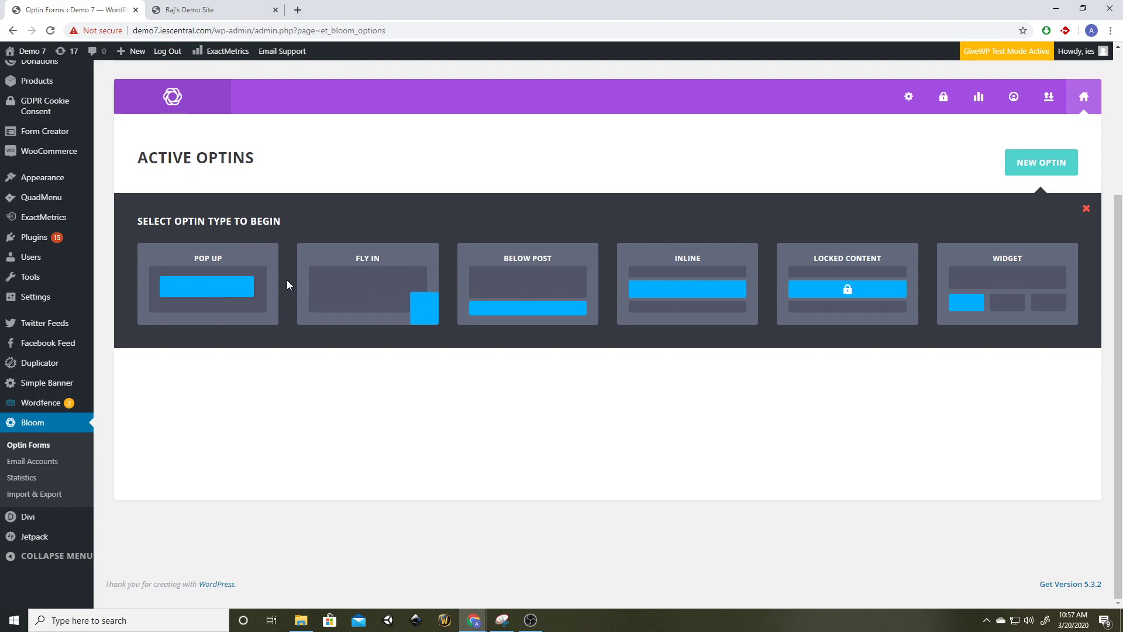
click(209, 283)
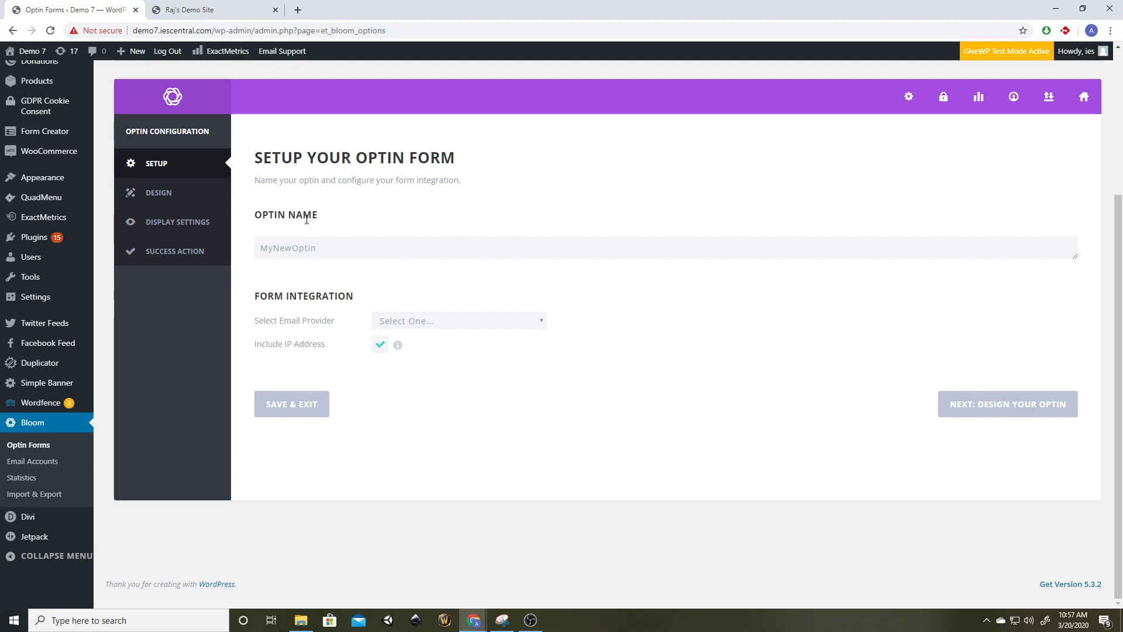
double_click(321, 249)
text(Optin 1)
drag(291, 250, 253, 253)
click(346, 218)
- Set the email provider to Custom HTML Form and enter "The State of California is now on Lockdown." as its HTML content
click(431, 321)
scroll(469, 380, down, 1)
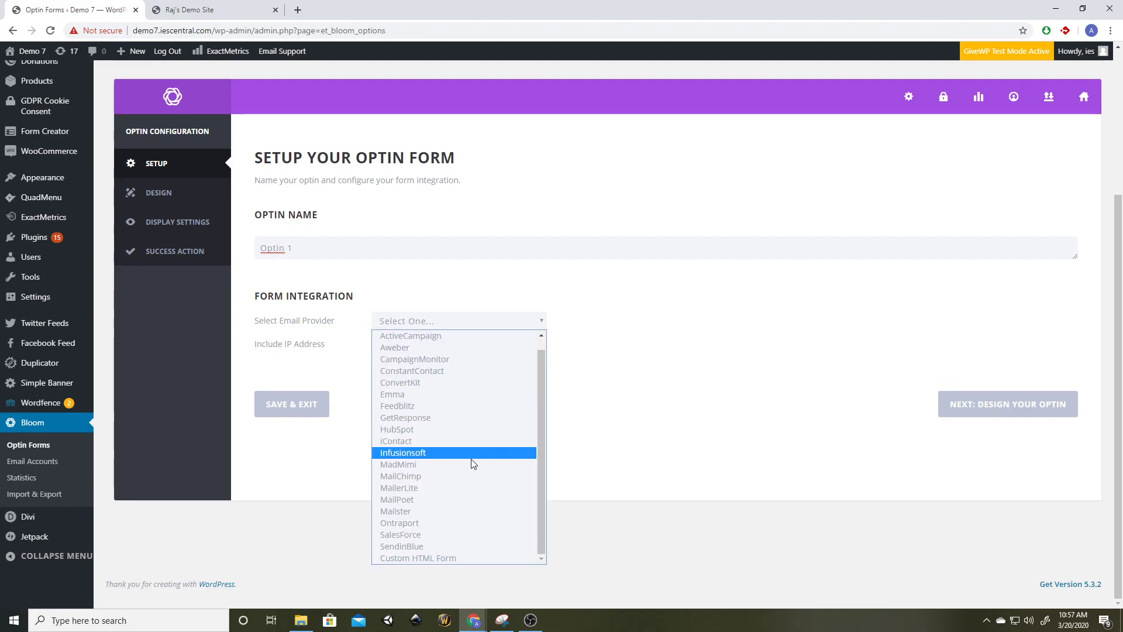
click(430, 557)
click(318, 350)
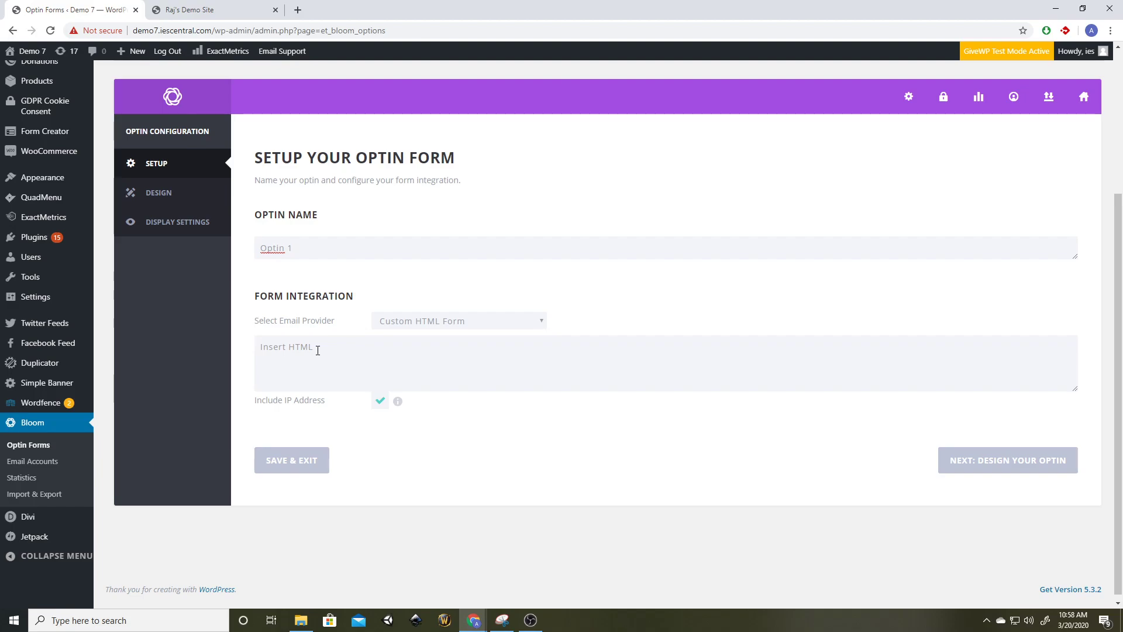
text(The State of California is now on Lockdown.)
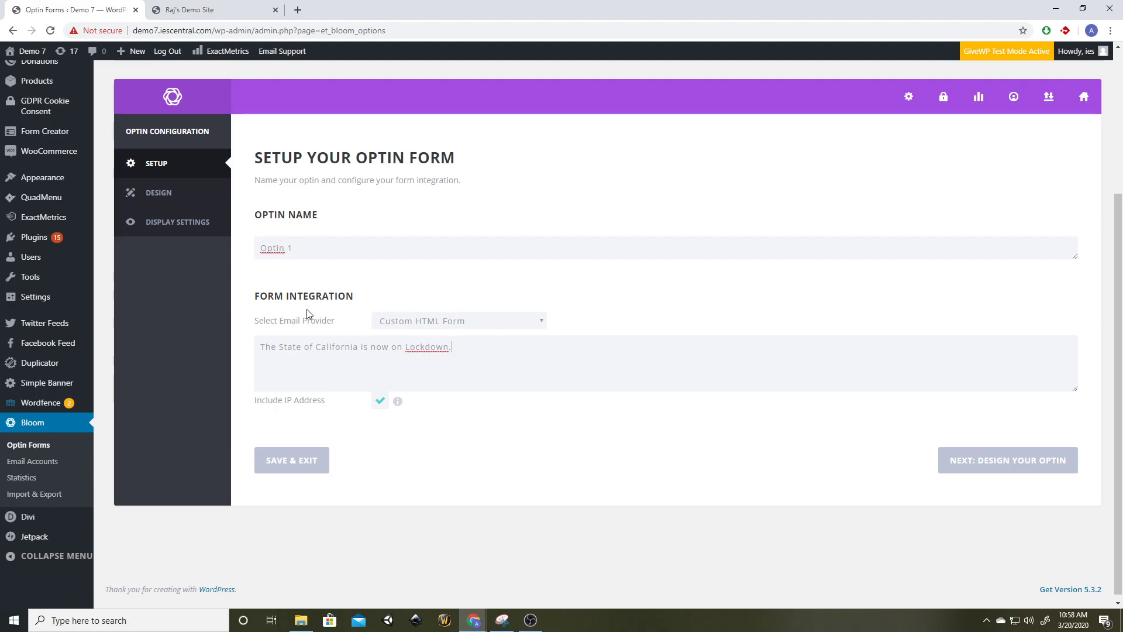
click(304, 461)
drag(452, 348, 259, 350)
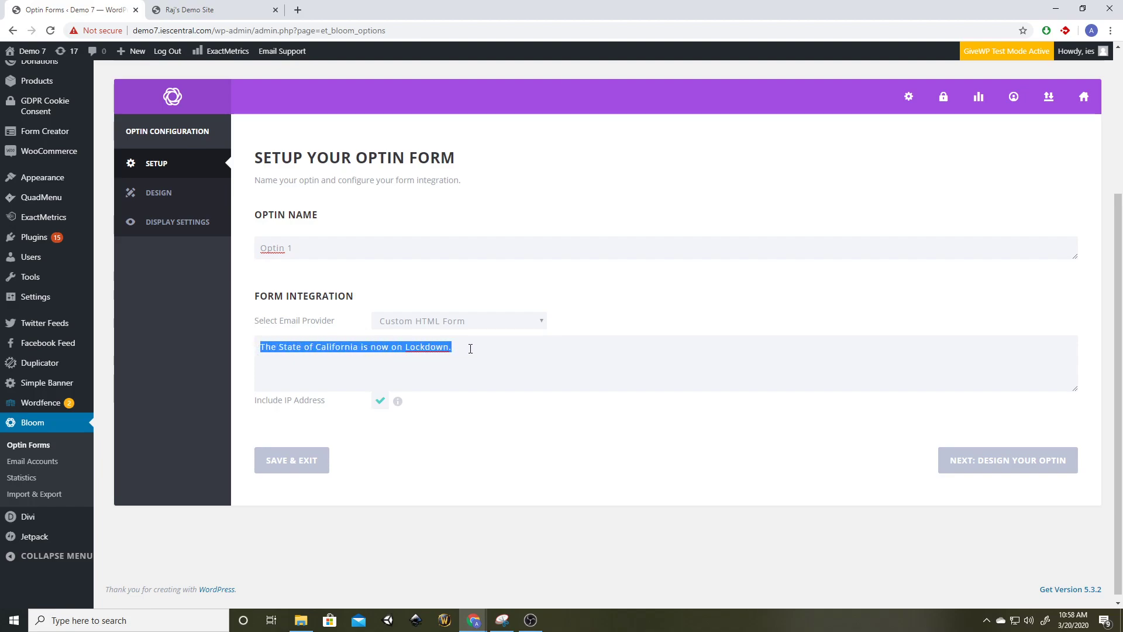
click(452, 346)
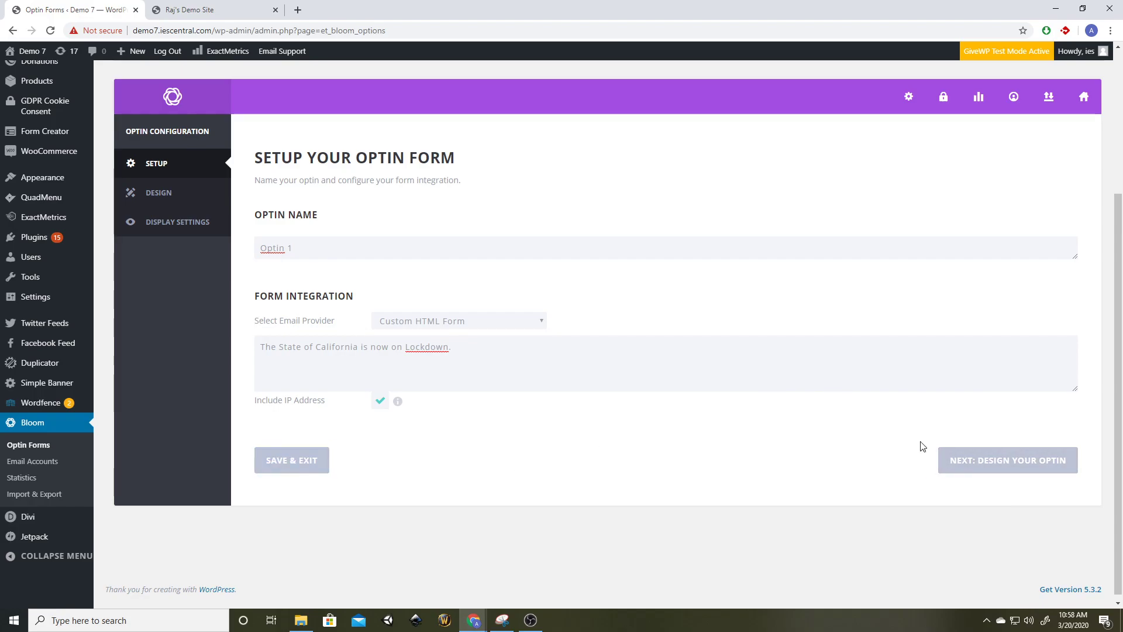
- Choose the green template with the round newspaper icon and light grey footer for the optin, and proceed to customizing it
click(1018, 462)
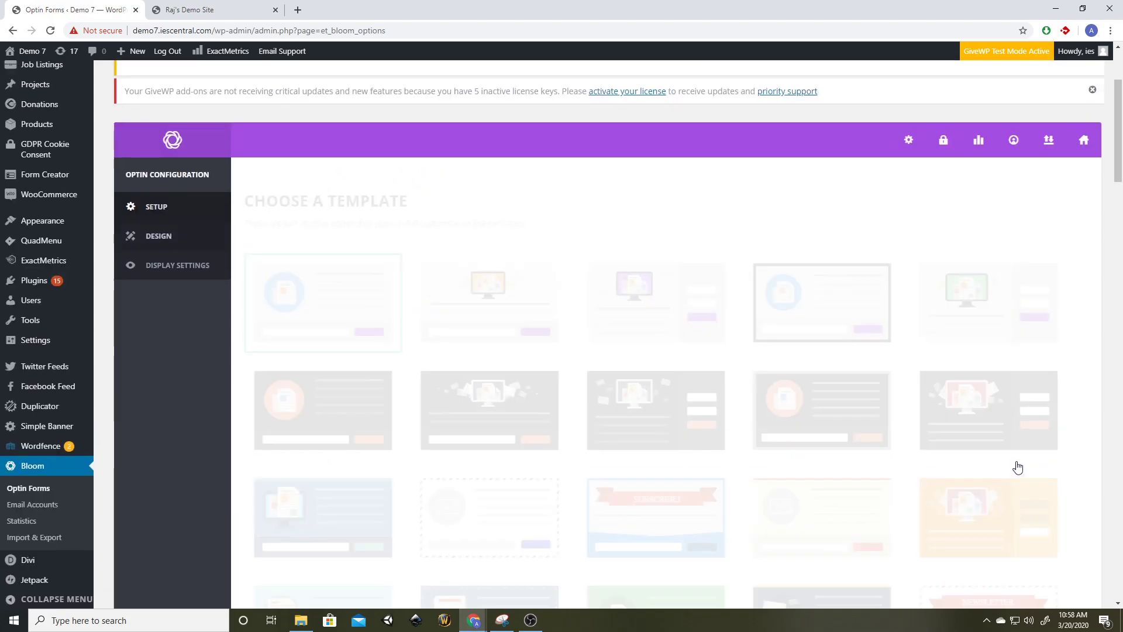
scroll(613, 385, down, 2)
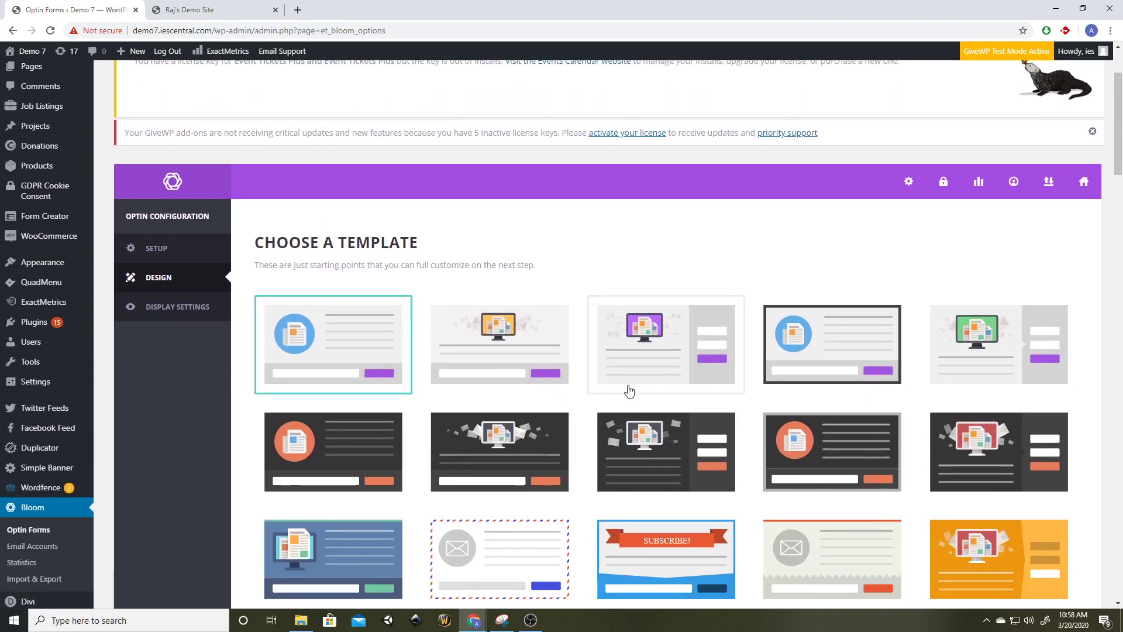
scroll(625, 374, down, 2)
scroll(616, 372, down, 7)
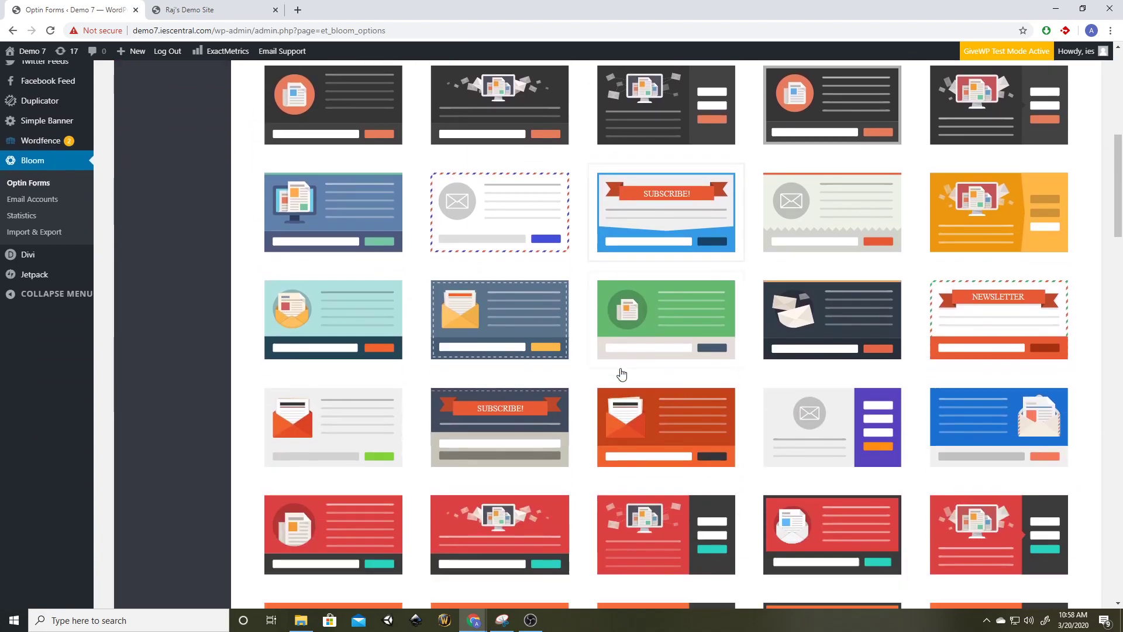
scroll(685, 410, up, 3)
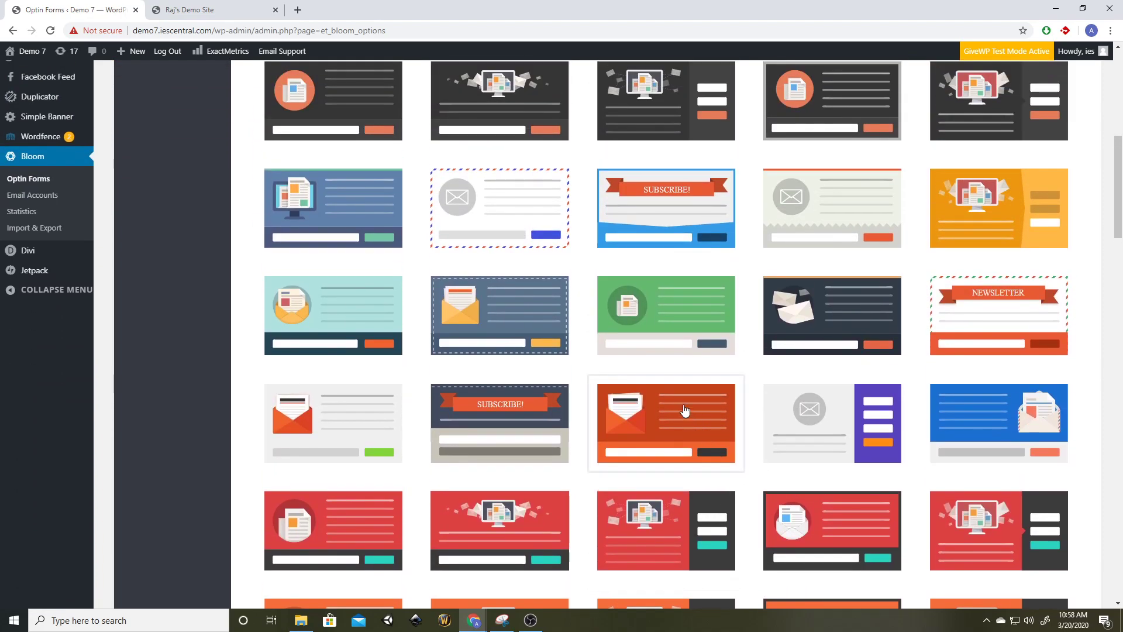
click(668, 324)
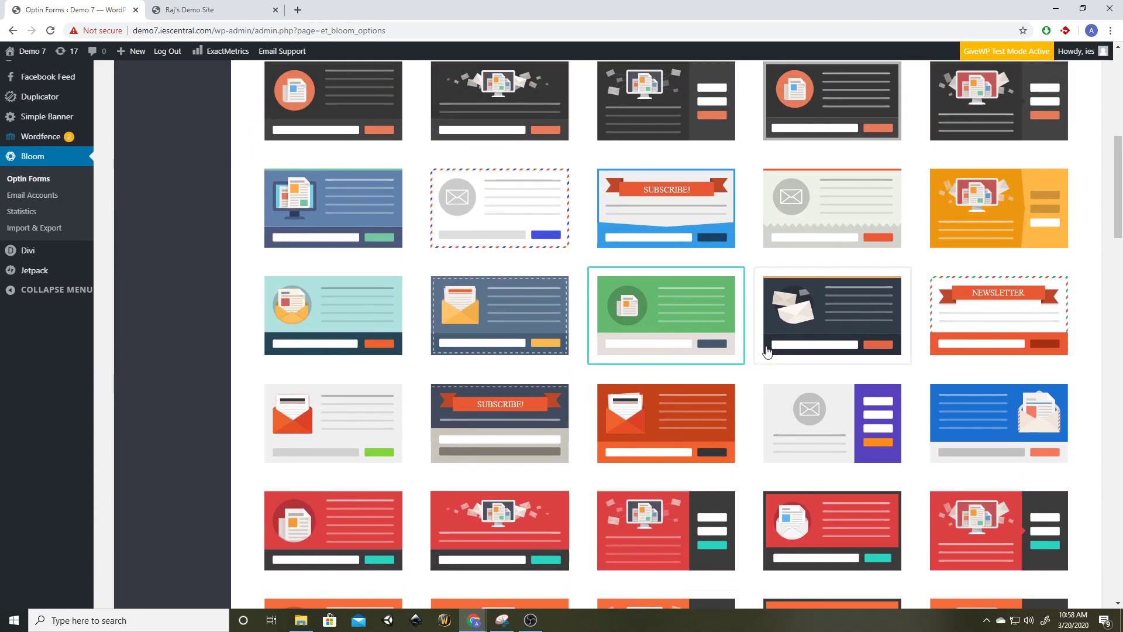
scroll(766, 343, down, 5)
scroll(765, 343, down, 9)
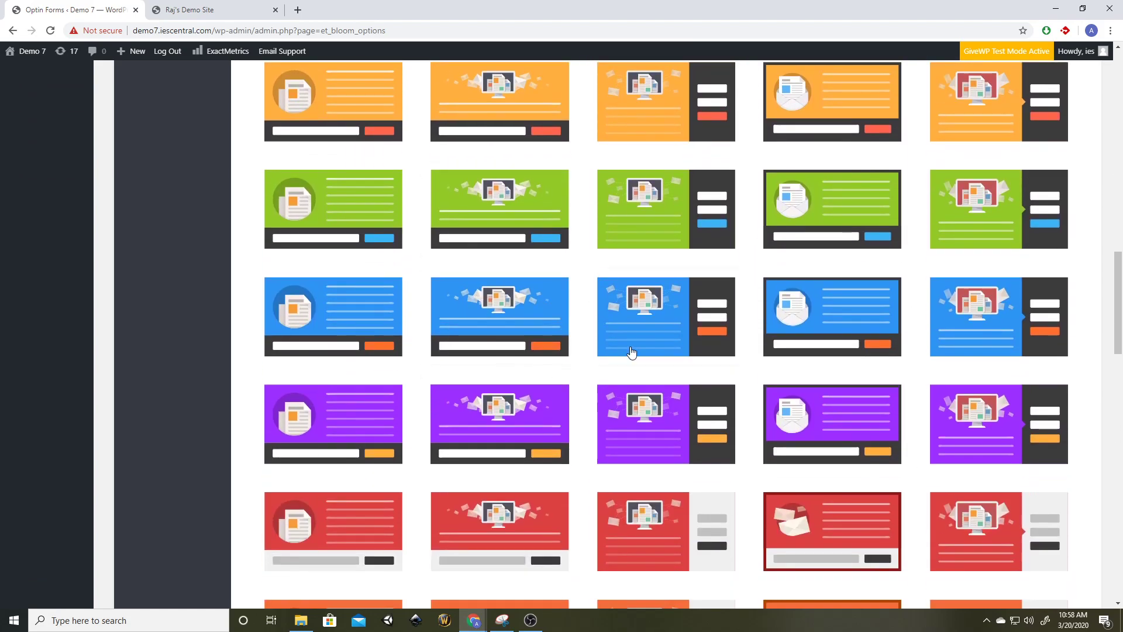
scroll(654, 352, down, 13)
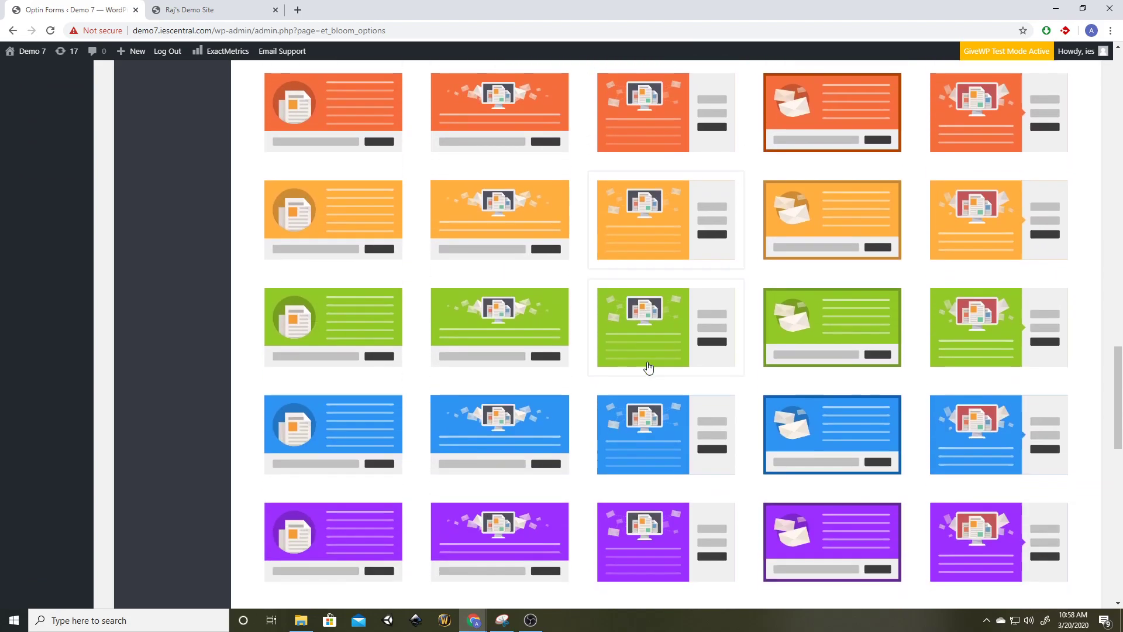
scroll(574, 369, down, 8)
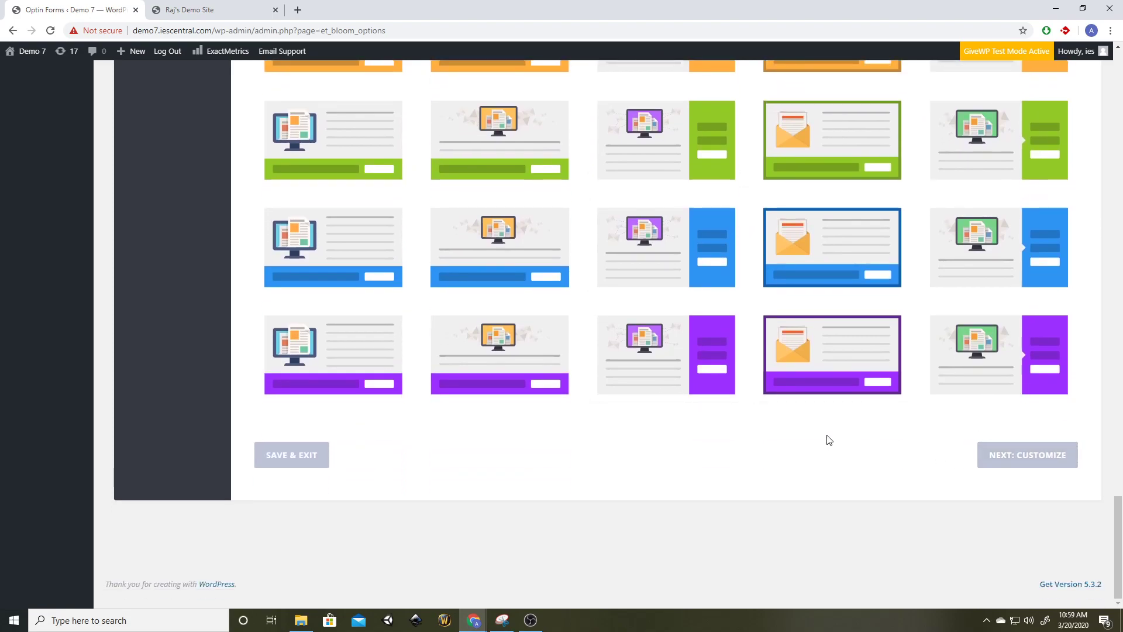
click(719, 390)
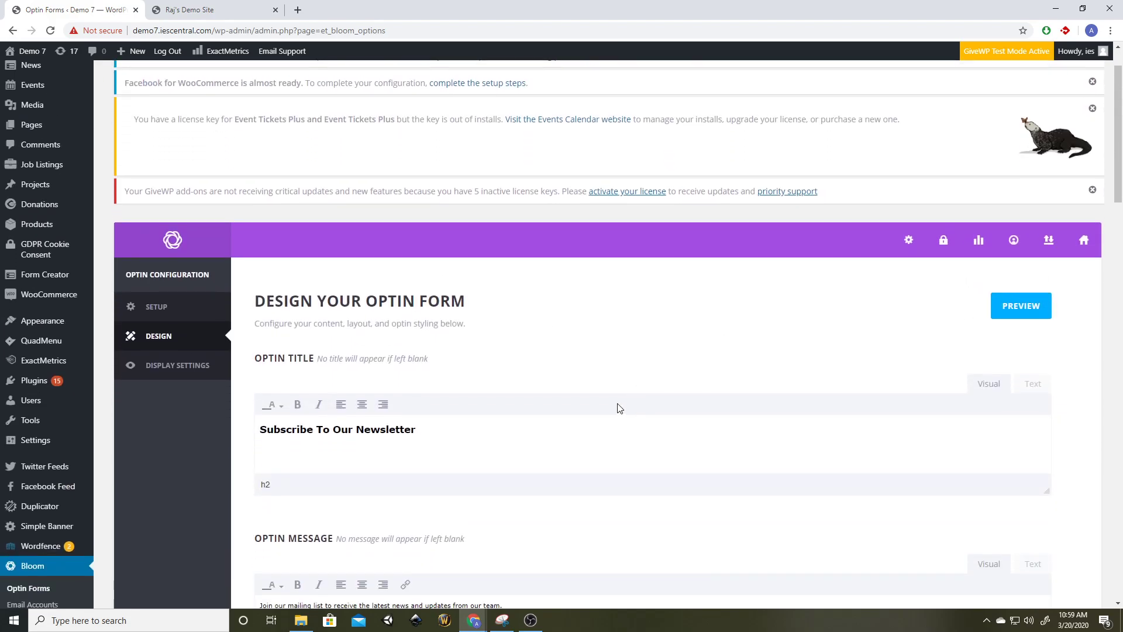
- Replace the optin title with "Covid-19 Update"
scroll(621, 408, down, 2)
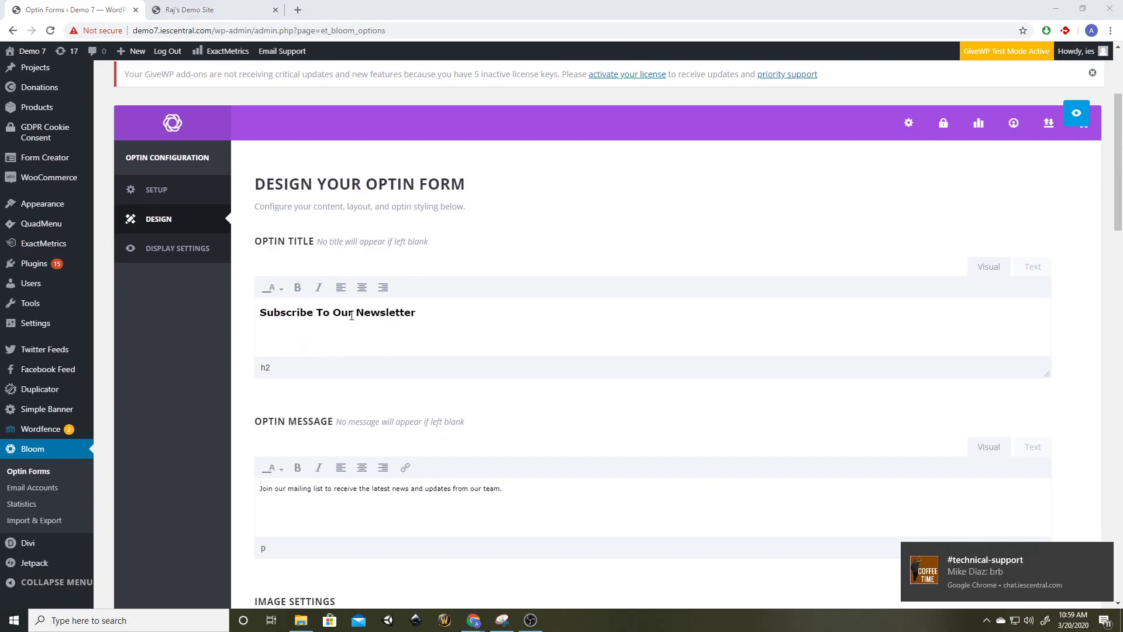
click(1003, 567)
click(348, 313)
triple_click(348, 313)
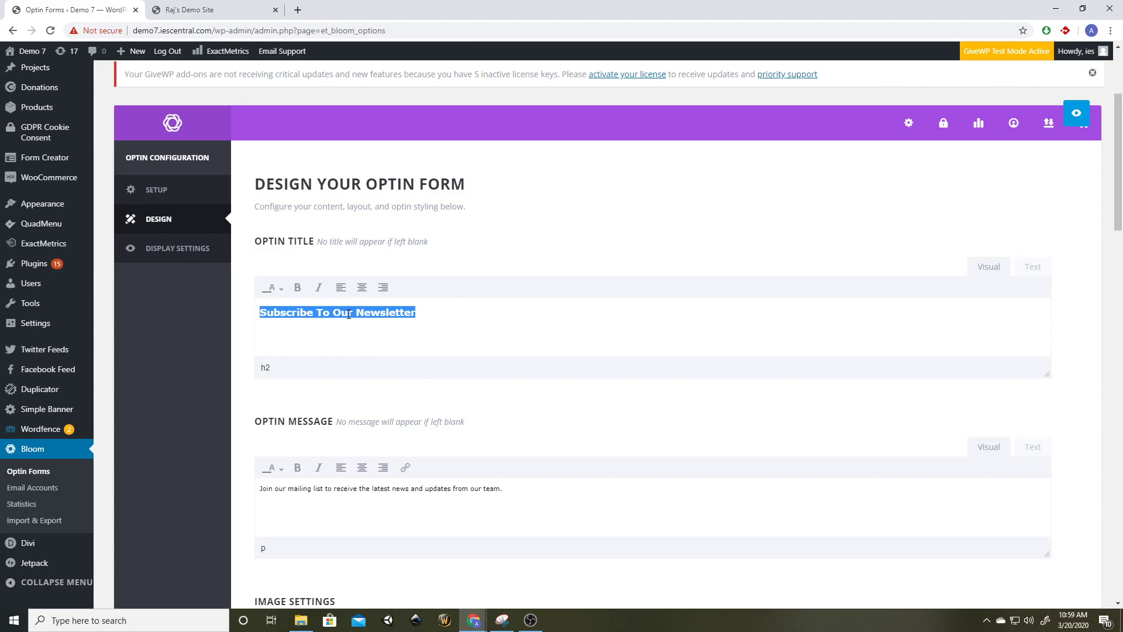
text(Covid-19 Update)
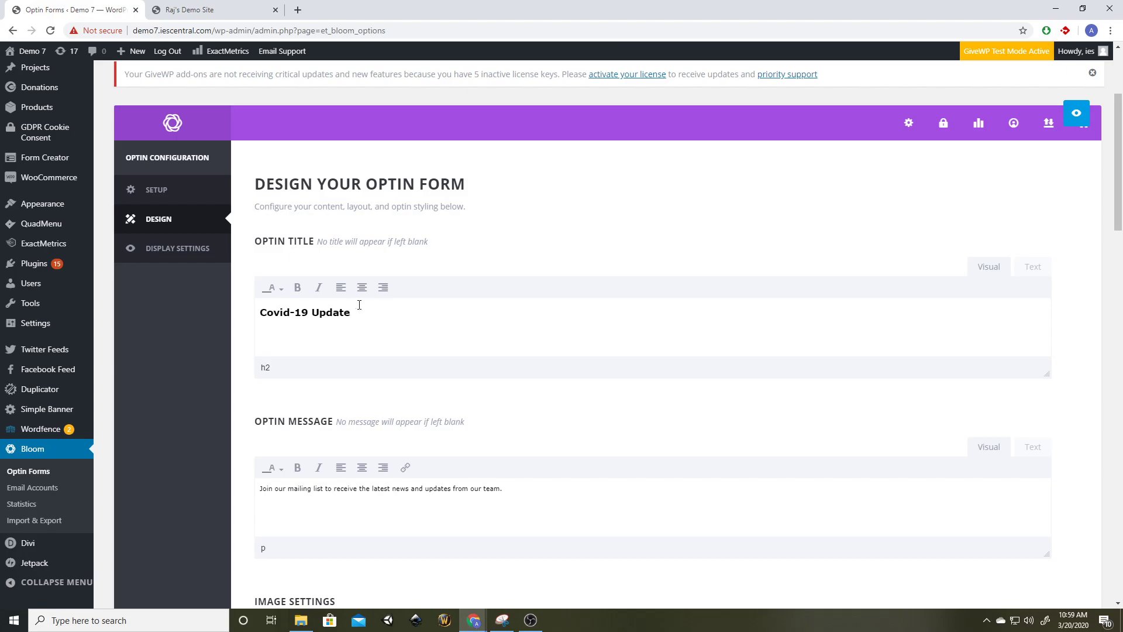
- Replace the optin message with "Take a look at the information below."
scroll(394, 325, down, 1)
scroll(323, 356, down, 2)
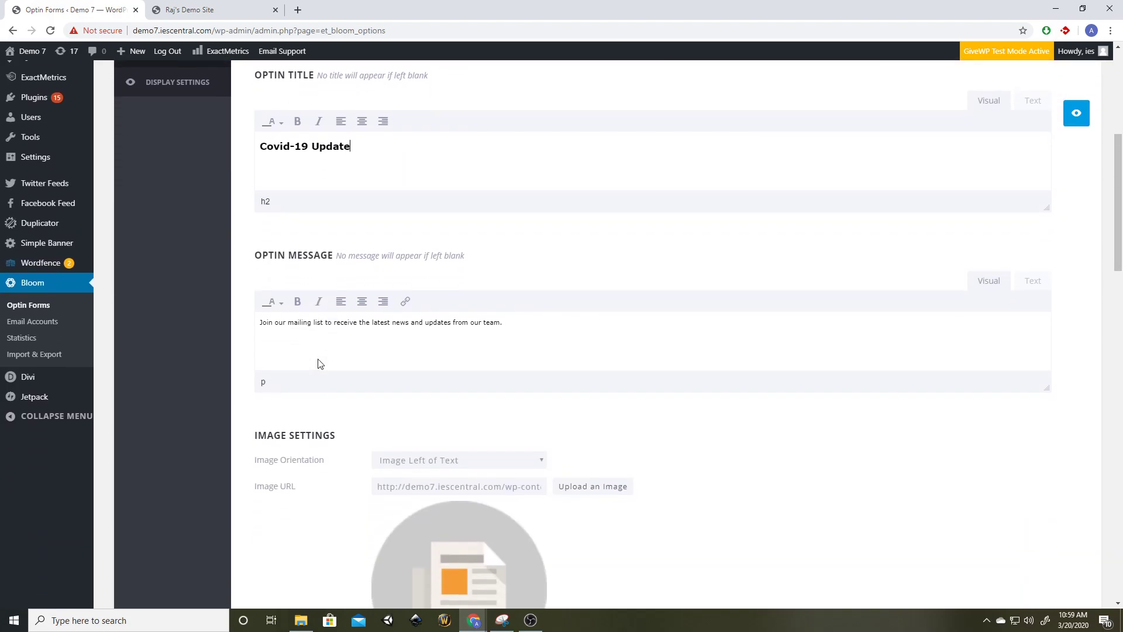
drag(509, 313, 258, 318)
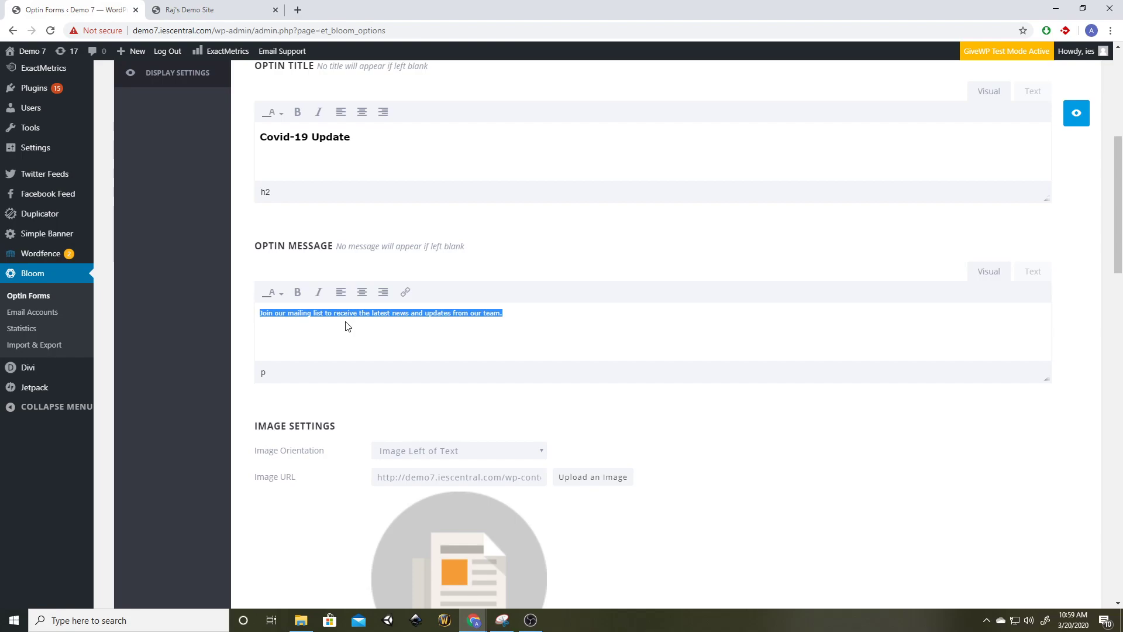
text(Take a look at)
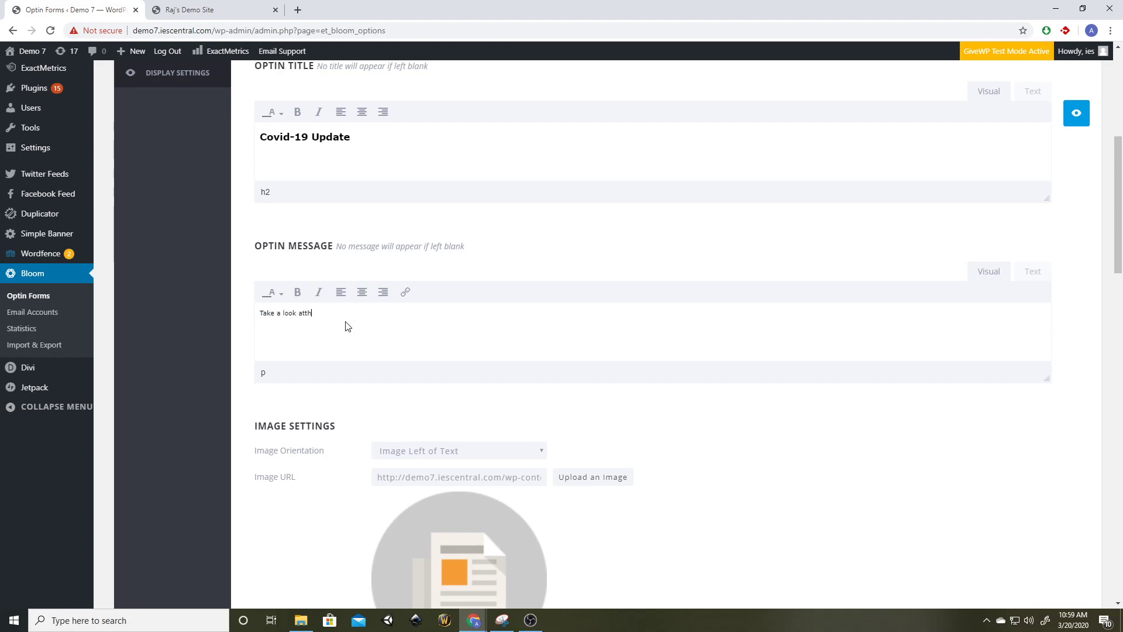
text( the information below.)
- Preview the pop-up with its new title and message, and close the preview
scroll(994, 181, up, 2)
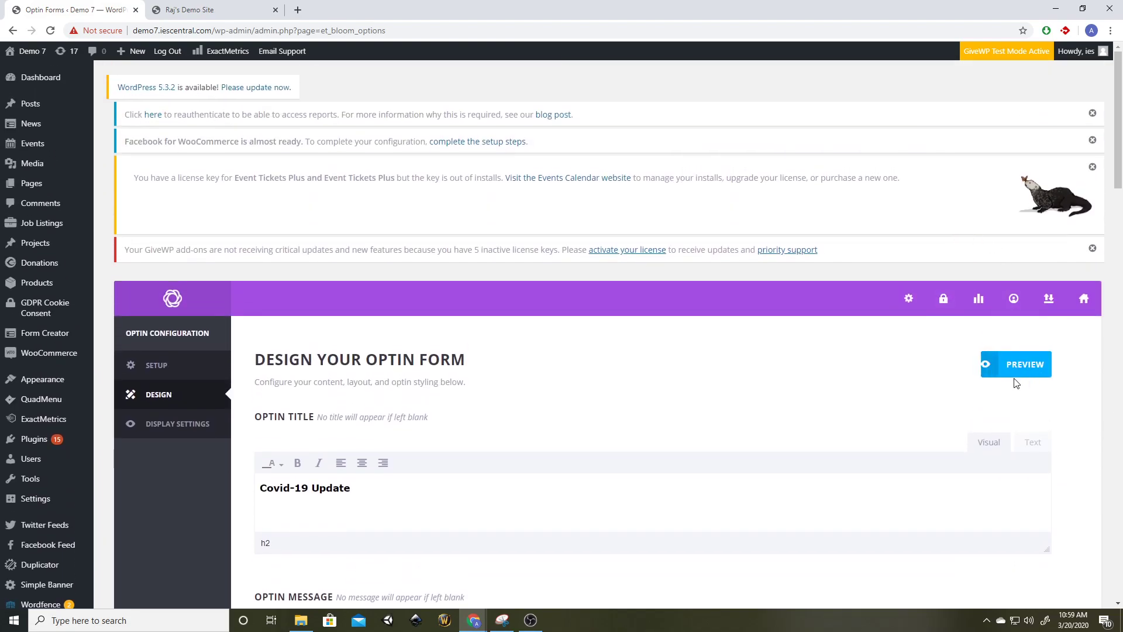
scroll(912, 351, down, 3)
scroll(1020, 240, down, 3)
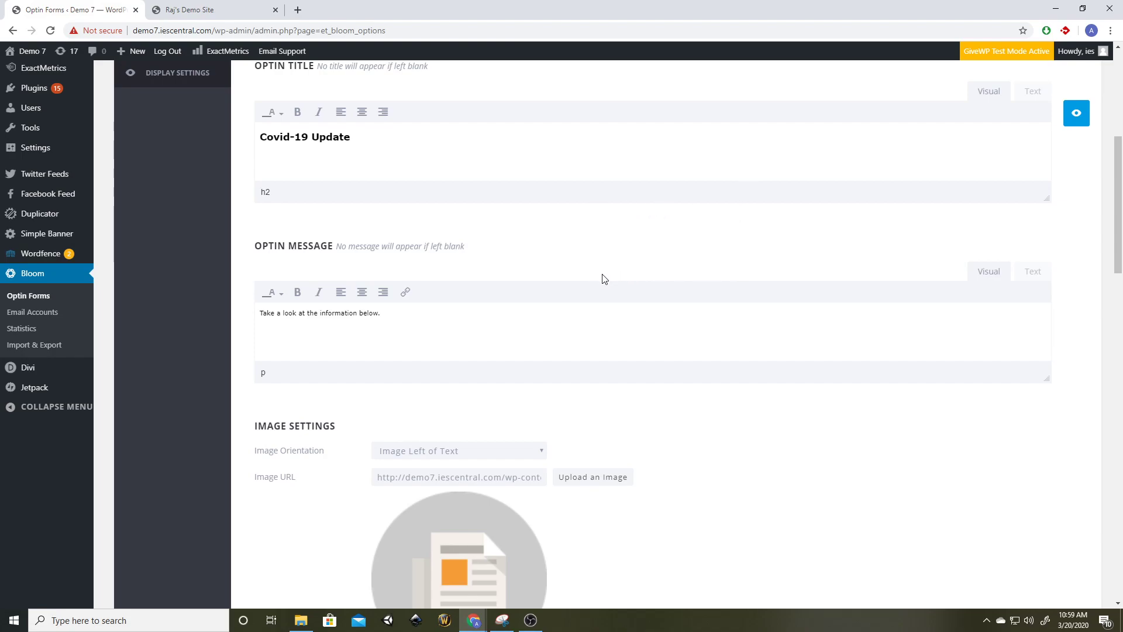
click(1075, 121)
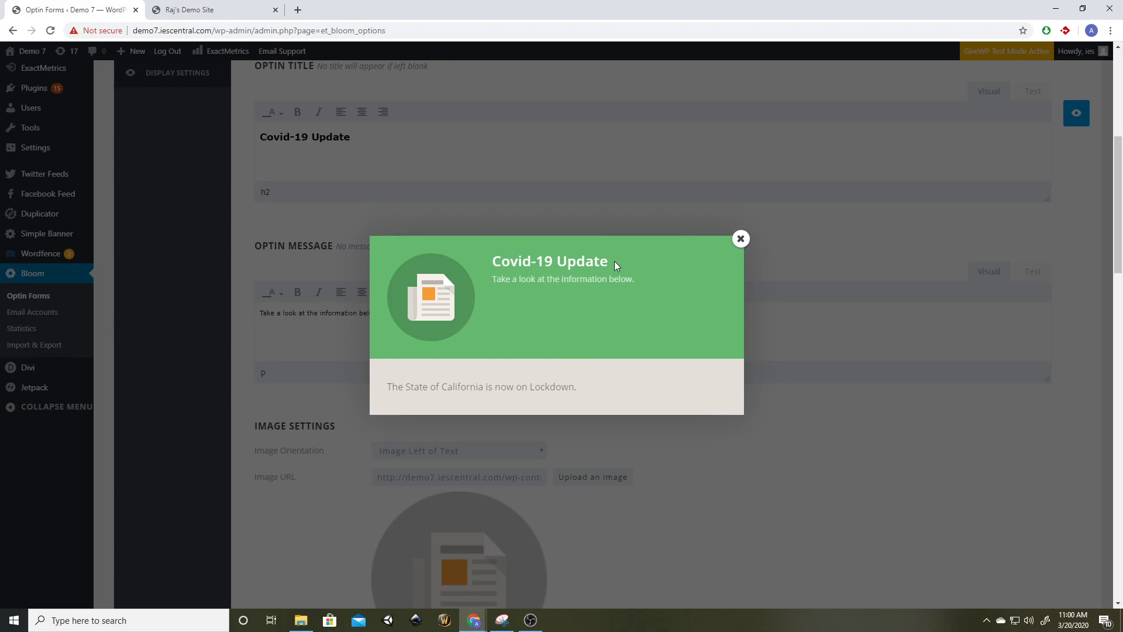
click(734, 239)
- Clear the optin message and set the image orientation to No Image
triple_click(356, 313)
key(BackSpace)
scroll(533, 260, down, 2)
scroll(532, 260, down, 1)
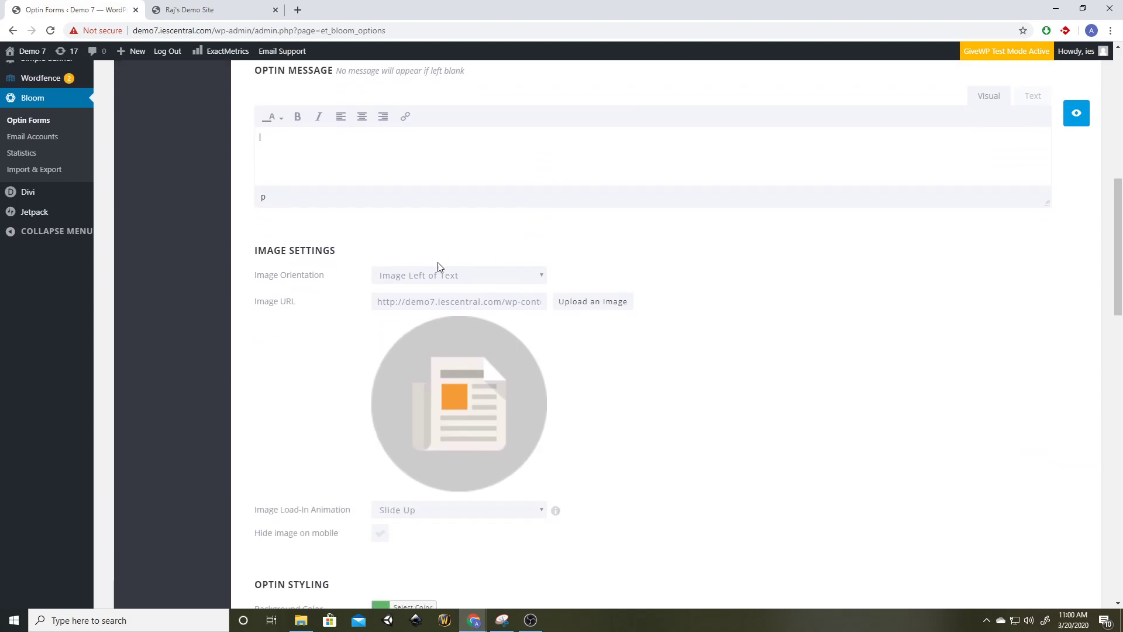
click(390, 281)
click(405, 289)
- Try Image Above Text as the image orientation and switch back to No Image
click(414, 280)
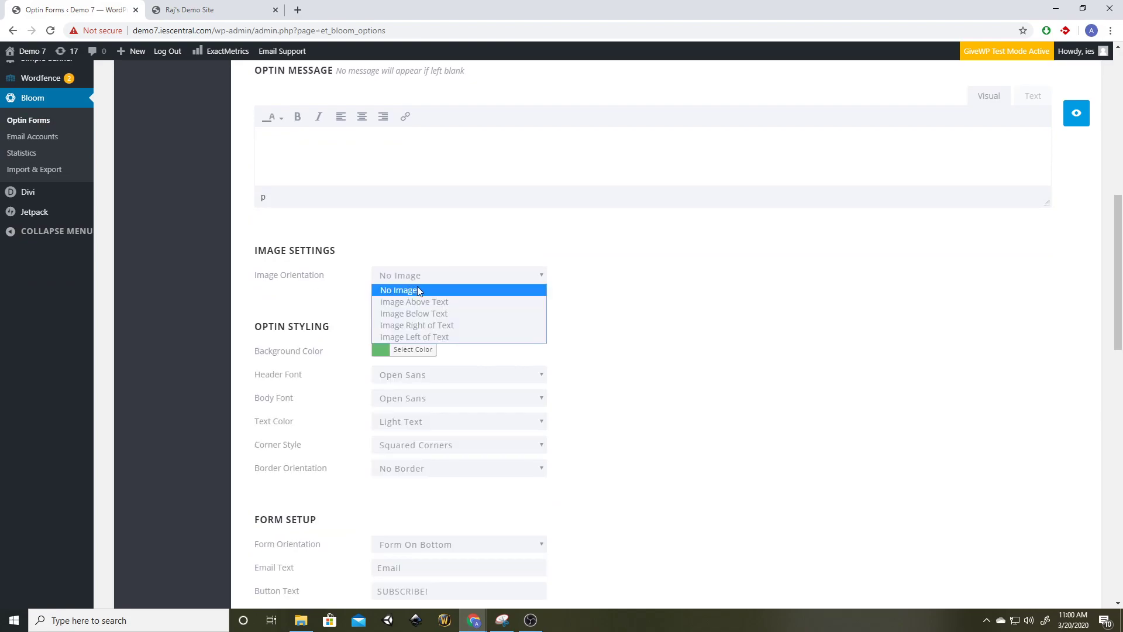
click(378, 300)
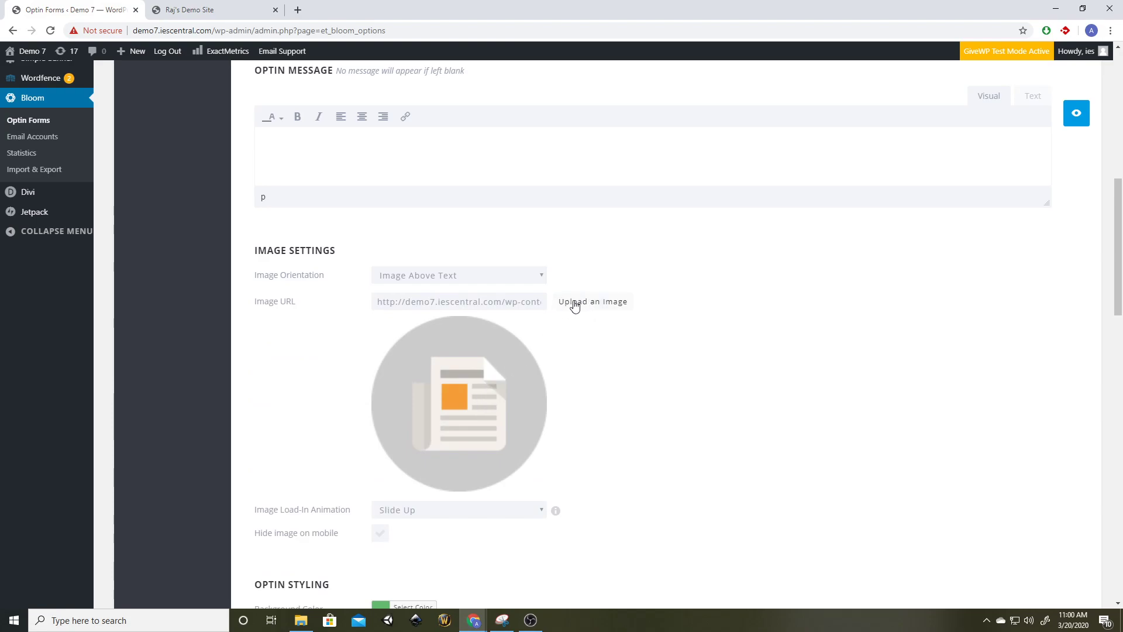
click(447, 279)
click(411, 290)
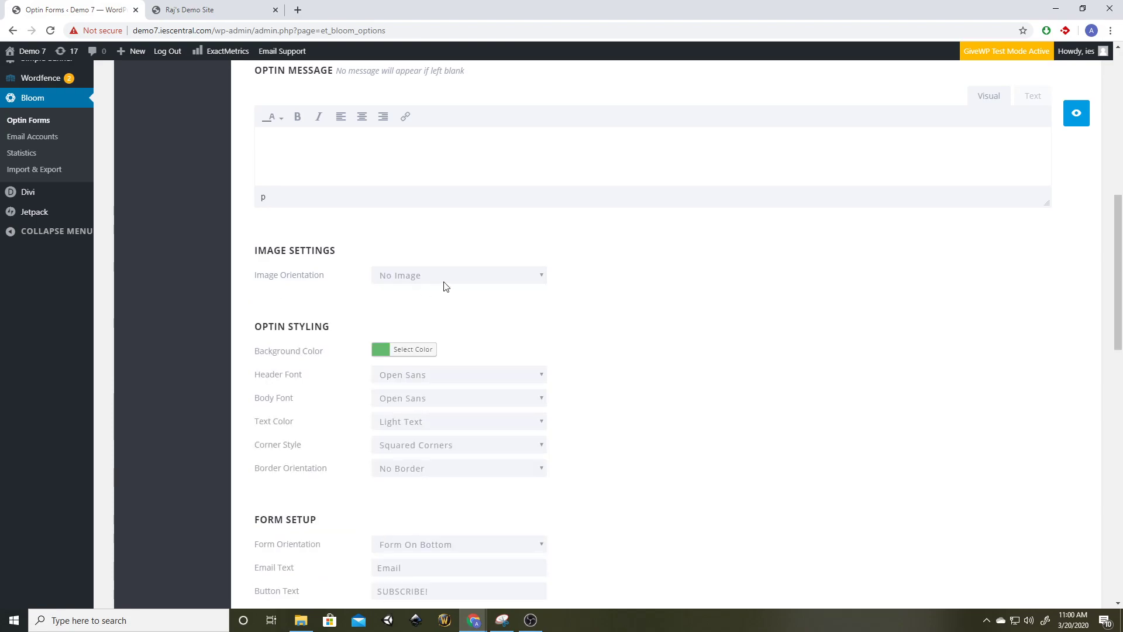
- Set the optin's text color to Dark Text and its corner style to Rounded Corners
scroll(473, 288, down, 1)
scroll(482, 286, down, 1)
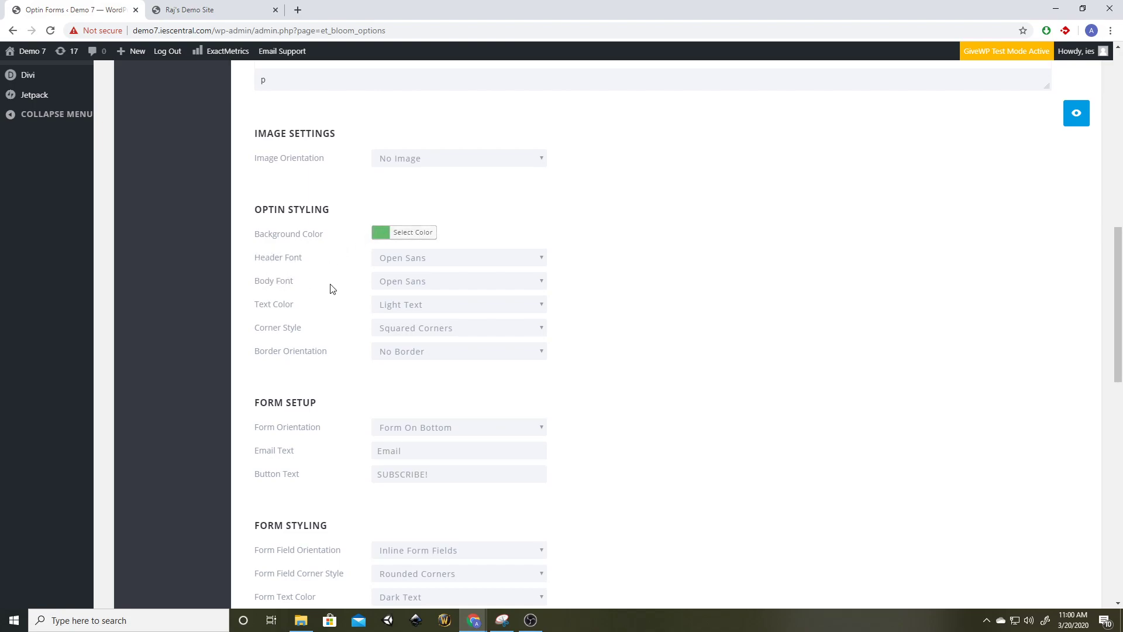
click(415, 307)
click(418, 325)
click(419, 330)
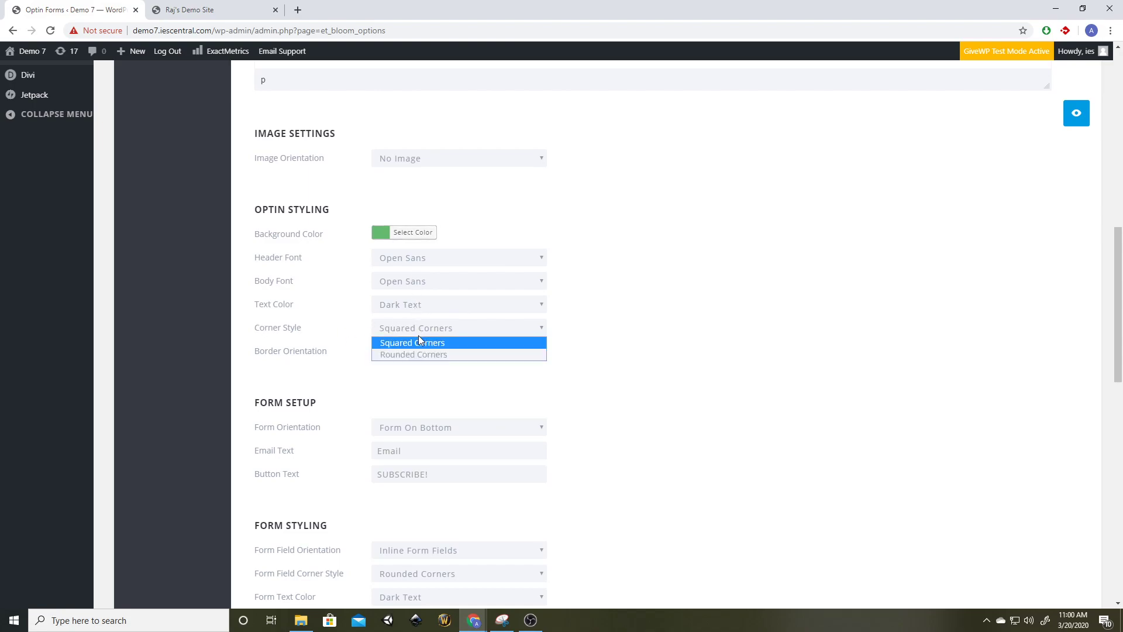
click(414, 355)
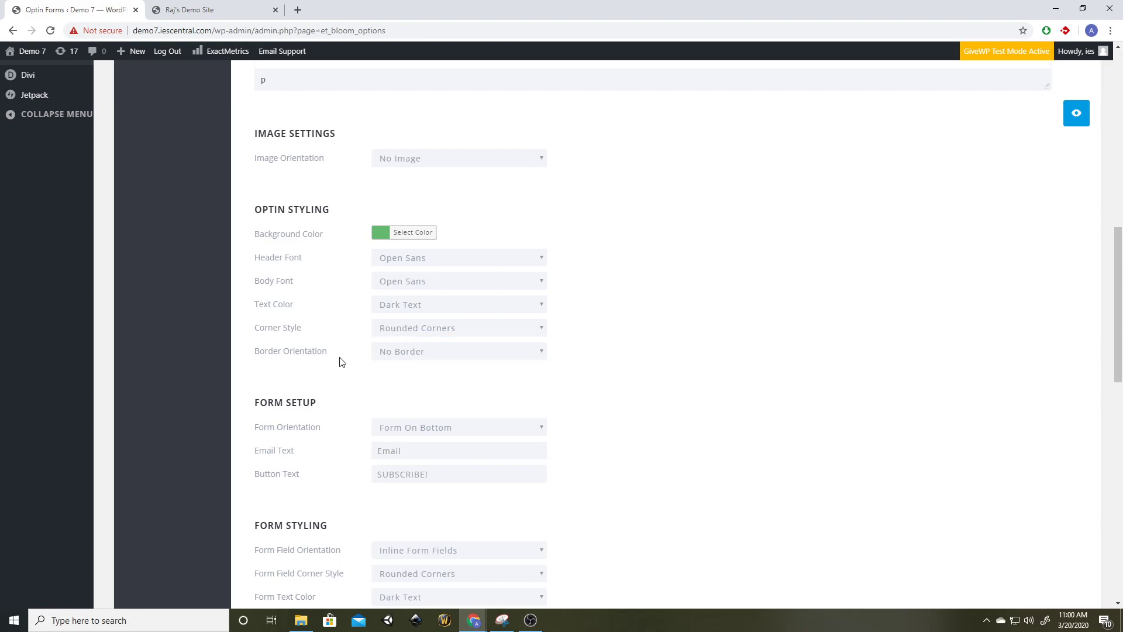
- Keep the border orientation at No Border and preview the restyled pop-up, closing the preview when done
click(412, 353)
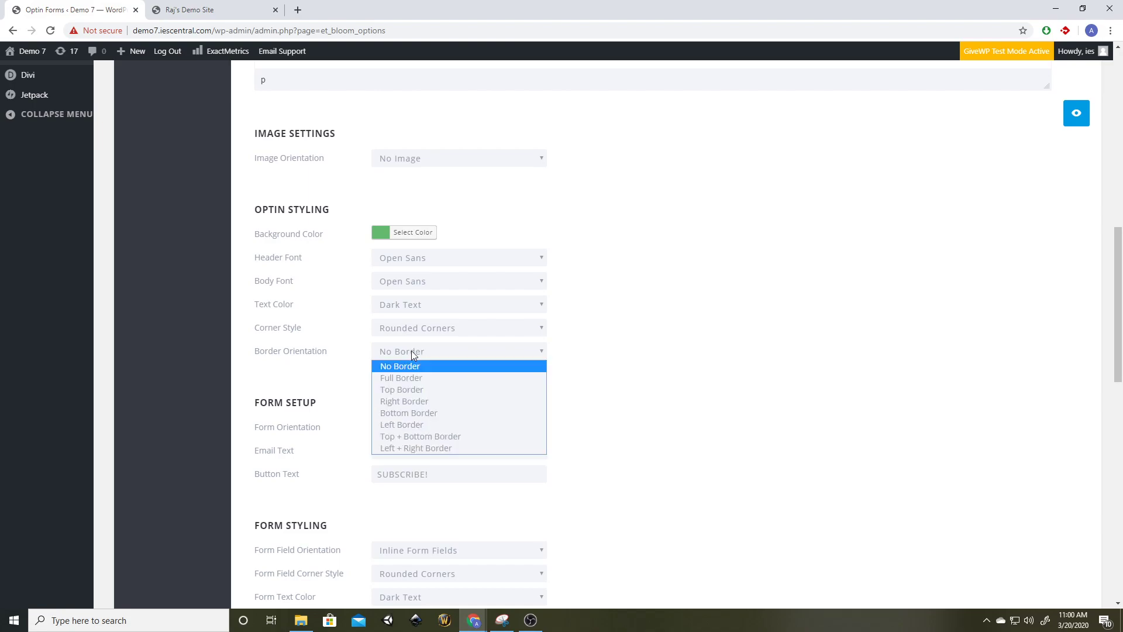
click(404, 369)
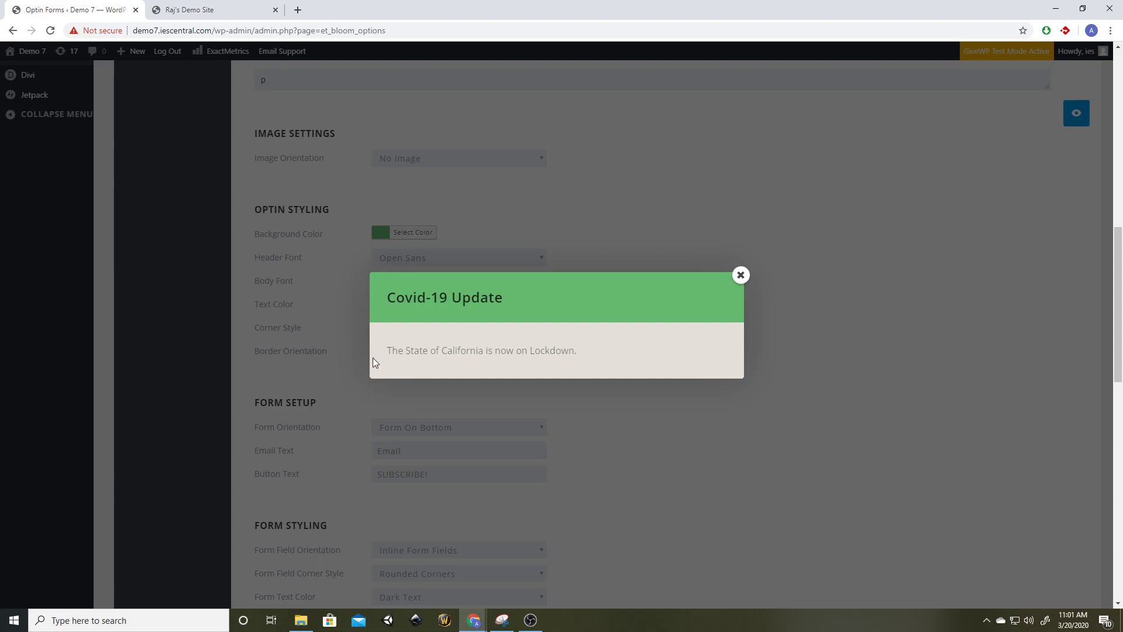
click(740, 274)
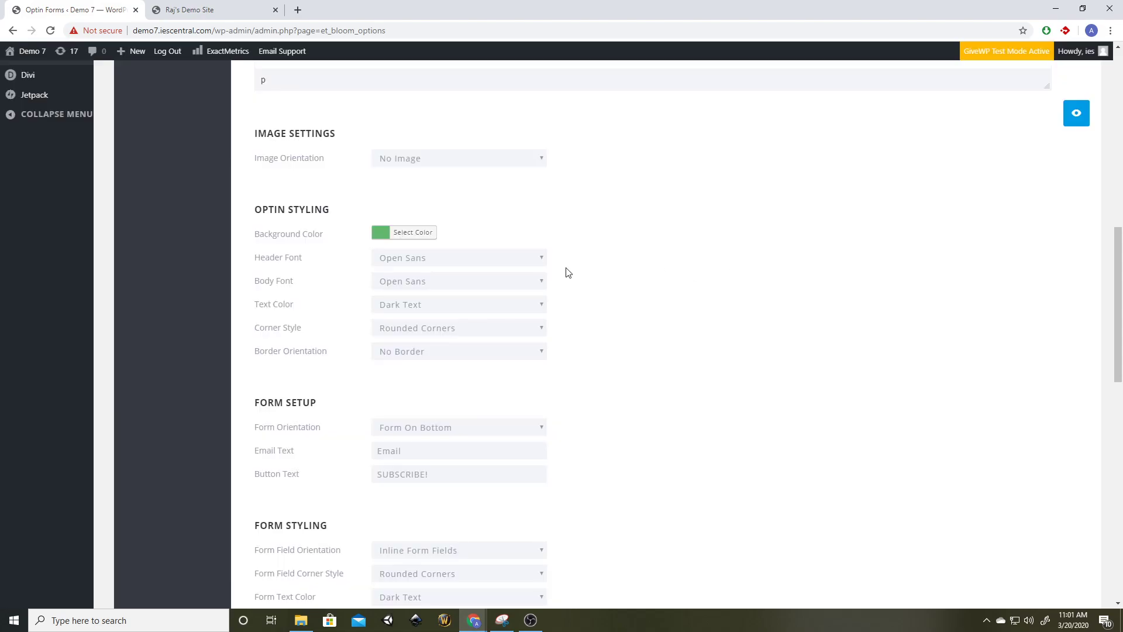
- Set the optin's text color to Light Text
click(424, 312)
click(399, 317)
scroll(605, 293, down, 1)
scroll(606, 292, down, 1)
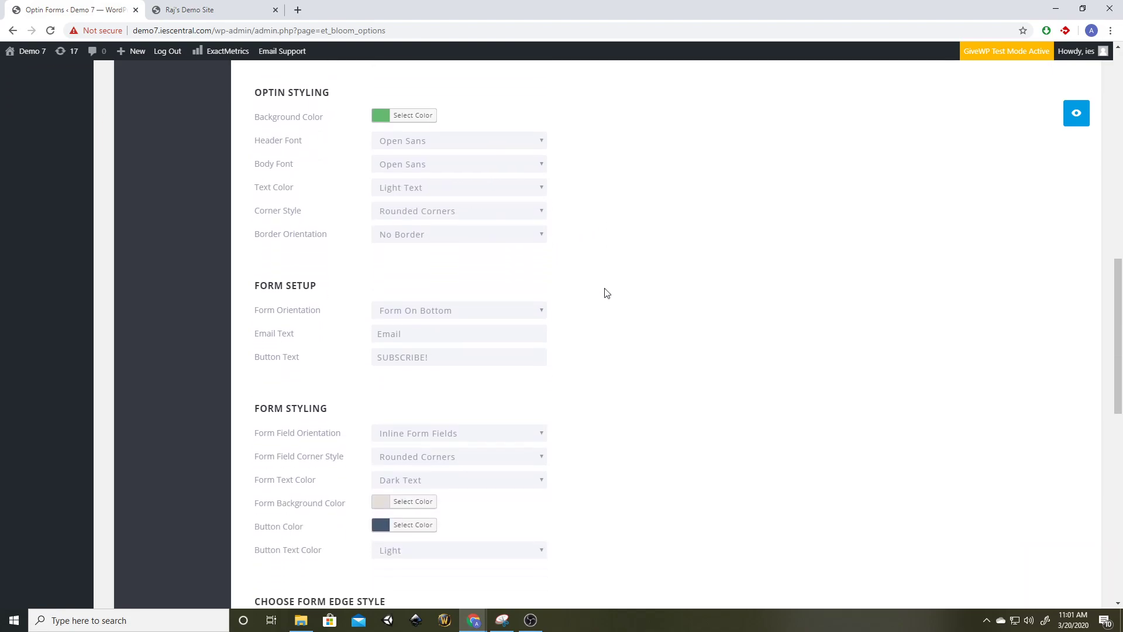
- Keep the form orientation at Form On Bottom and preview the pop-up, closing the preview when done
scroll(606, 293, down, 1)
drag(253, 225, 339, 225)
click(368, 219)
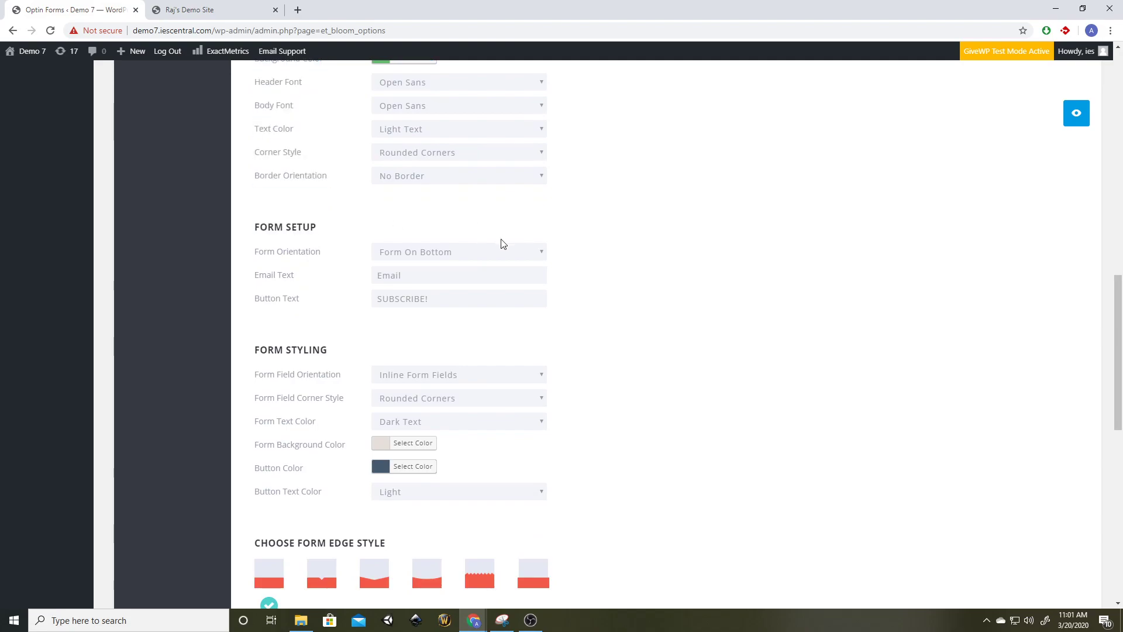
click(447, 254)
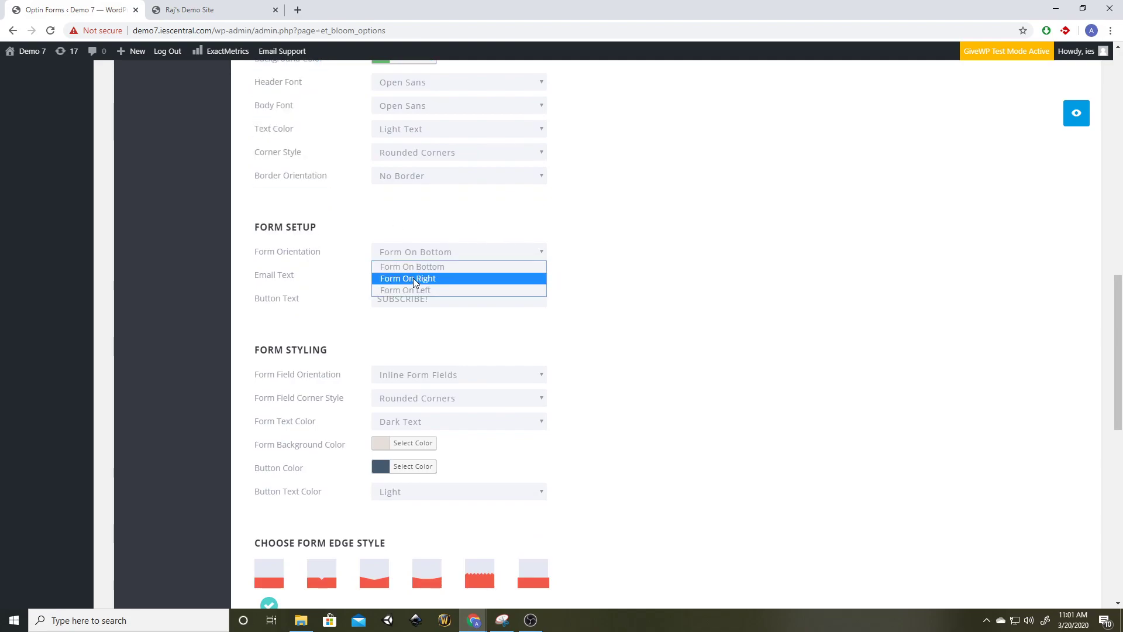
click(433, 268)
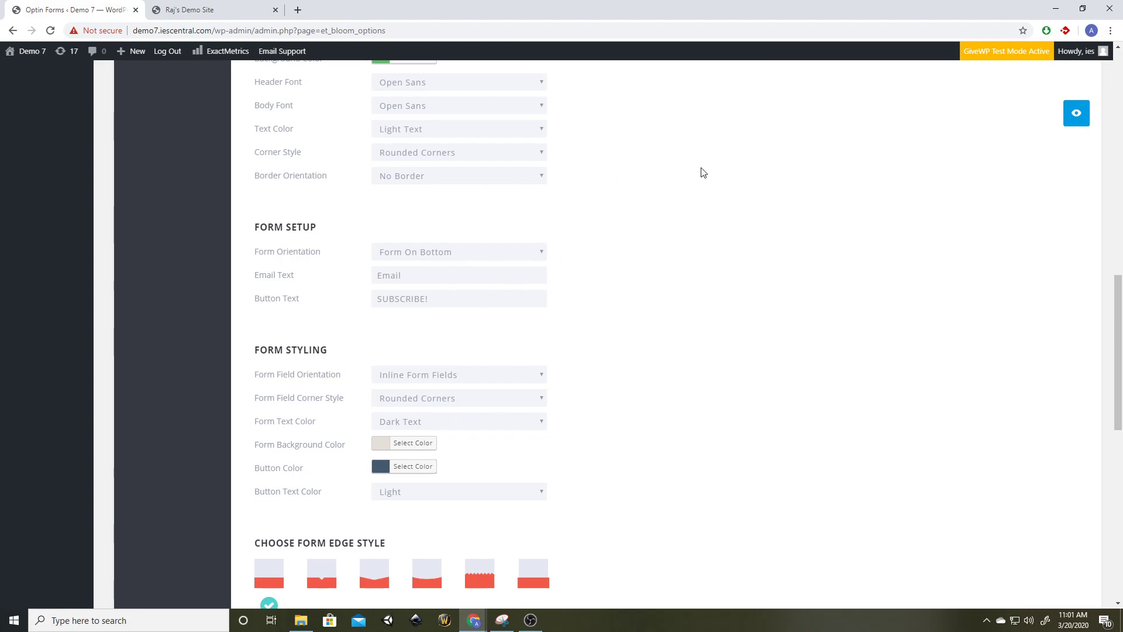
scroll(616, 265, down, 2)
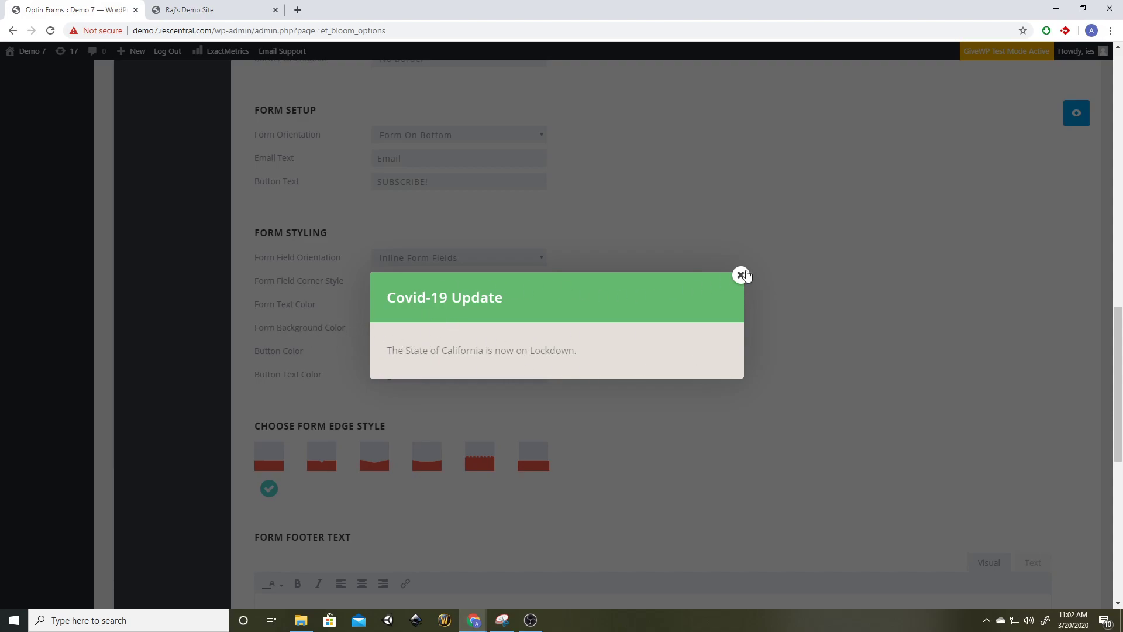
click(740, 276)
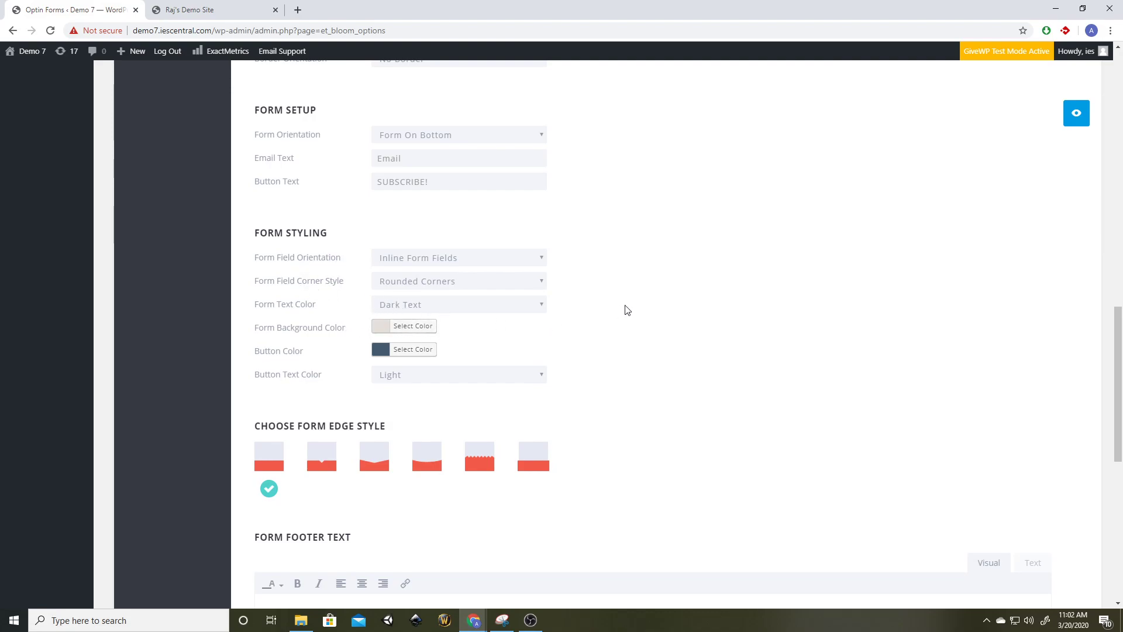
- Try the curved form edge style in a preview and switch back to the flat first edge style
scroll(623, 307, down, 3)
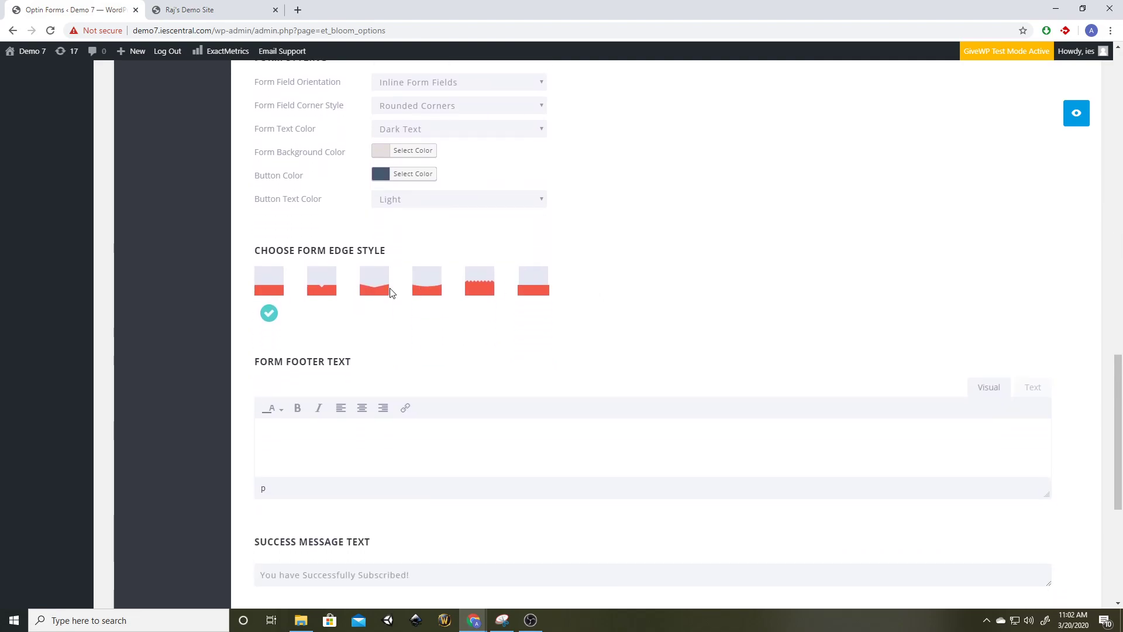
click(425, 287)
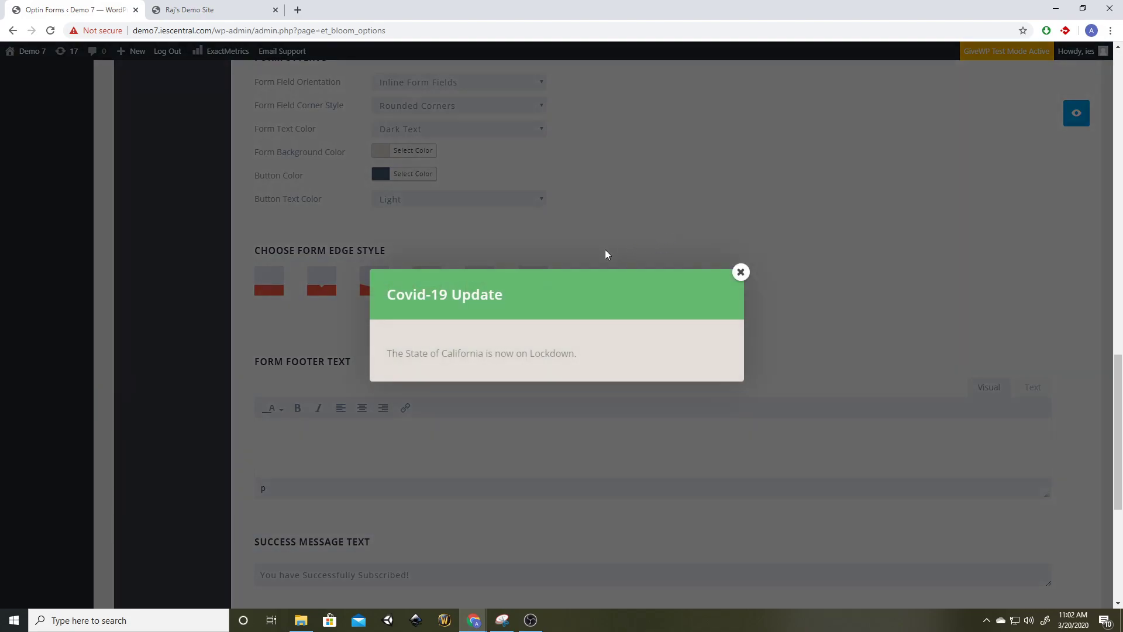
click(740, 272)
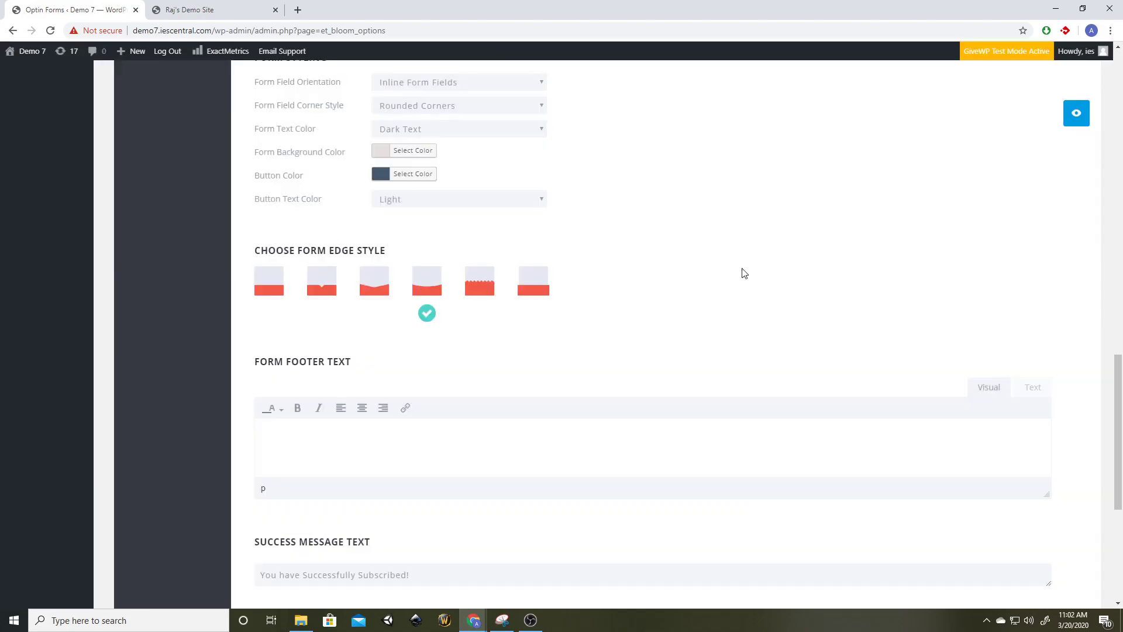
click(269, 292)
- Look over the form footer text, success message and custom CSS sections, and continue to the display settings
scroll(441, 303, down, 2)
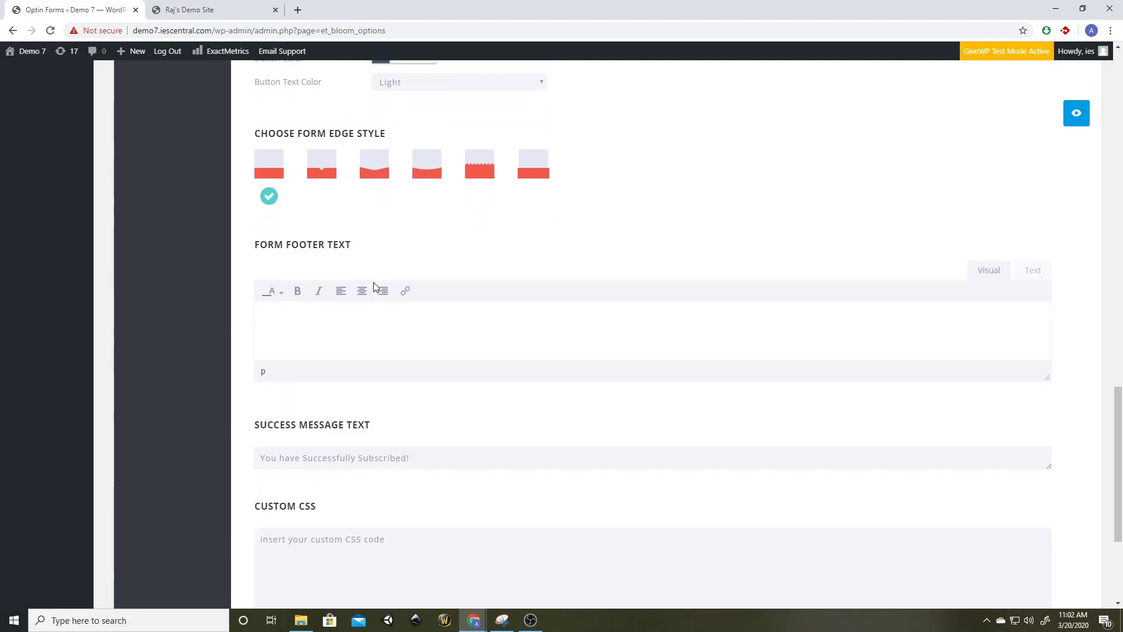
drag(252, 251, 381, 245)
click(383, 251)
scroll(374, 273, down, 3)
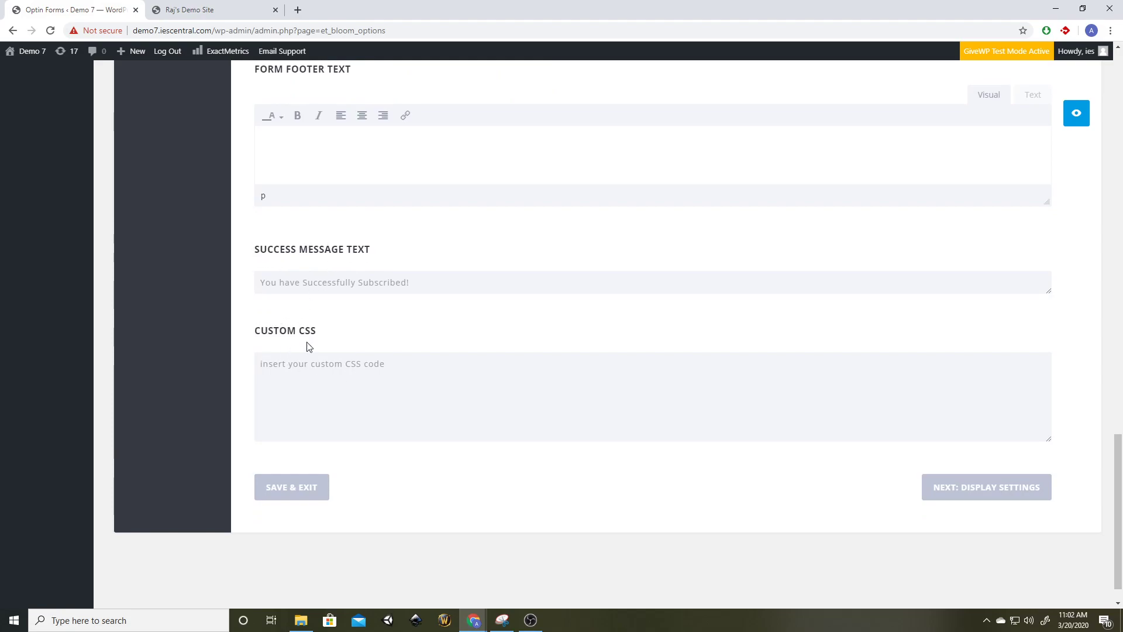
scroll(321, 351, up, 3)
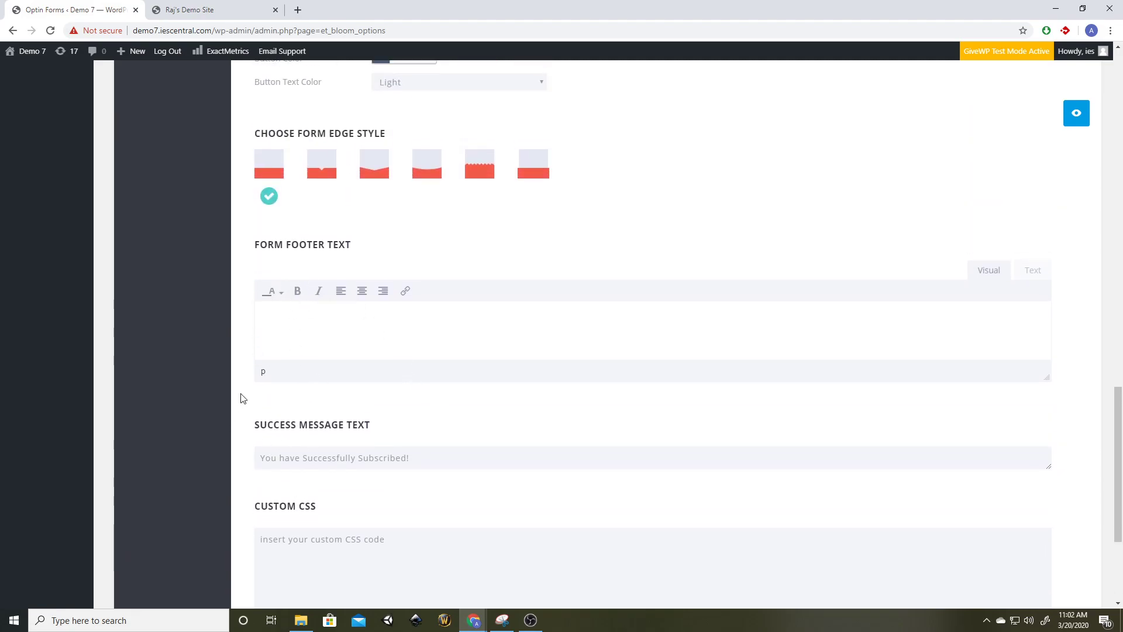
scroll(335, 226, down, 2)
scroll(657, 278, down, 2)
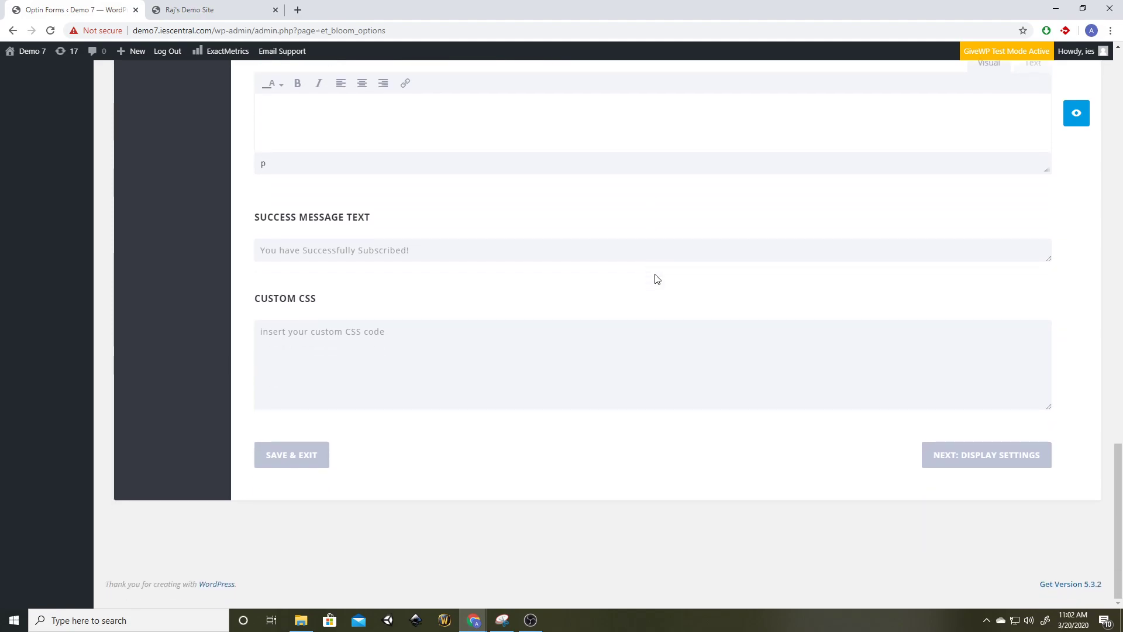
click(971, 462)
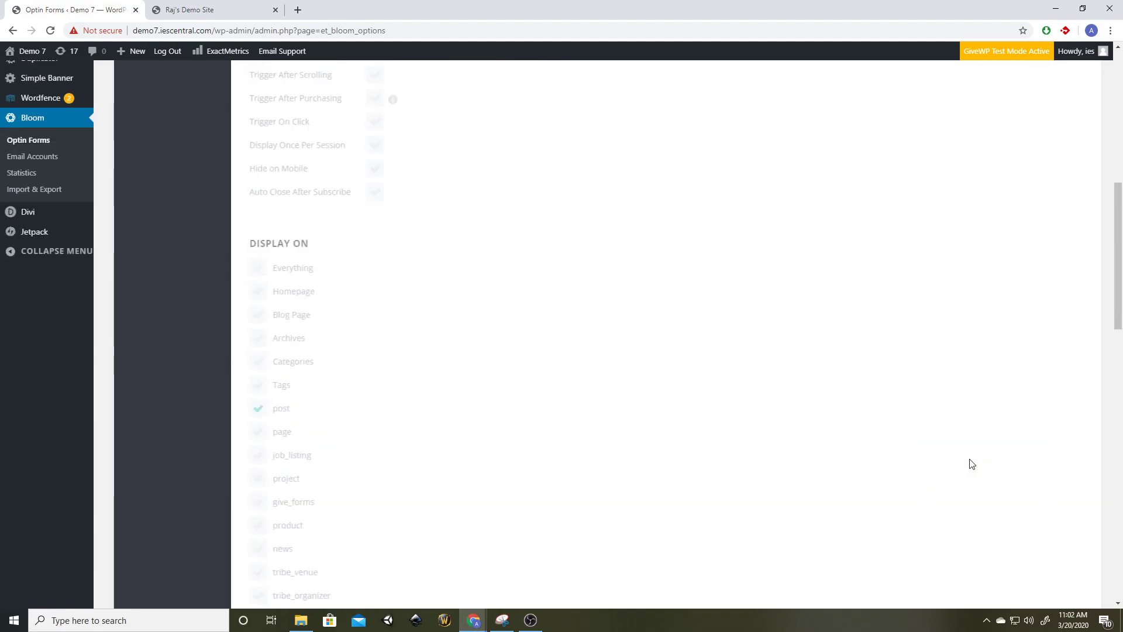
- Keep the intro animation at Fade In and set the time delay trigger to 10 seconds
scroll(647, 396, down, 3)
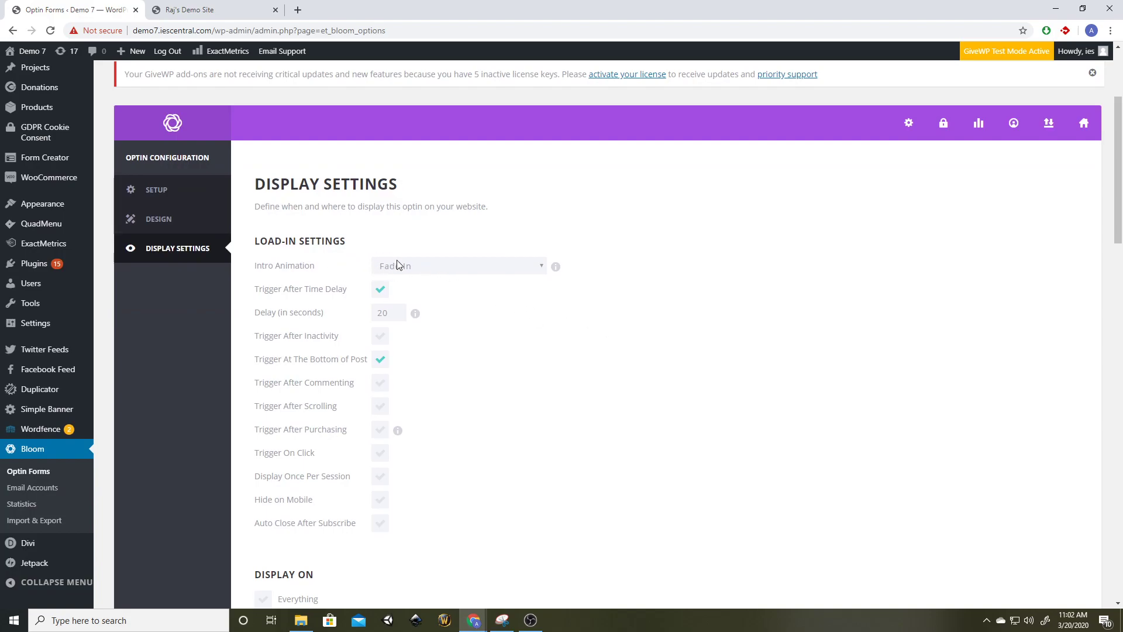
click(418, 266)
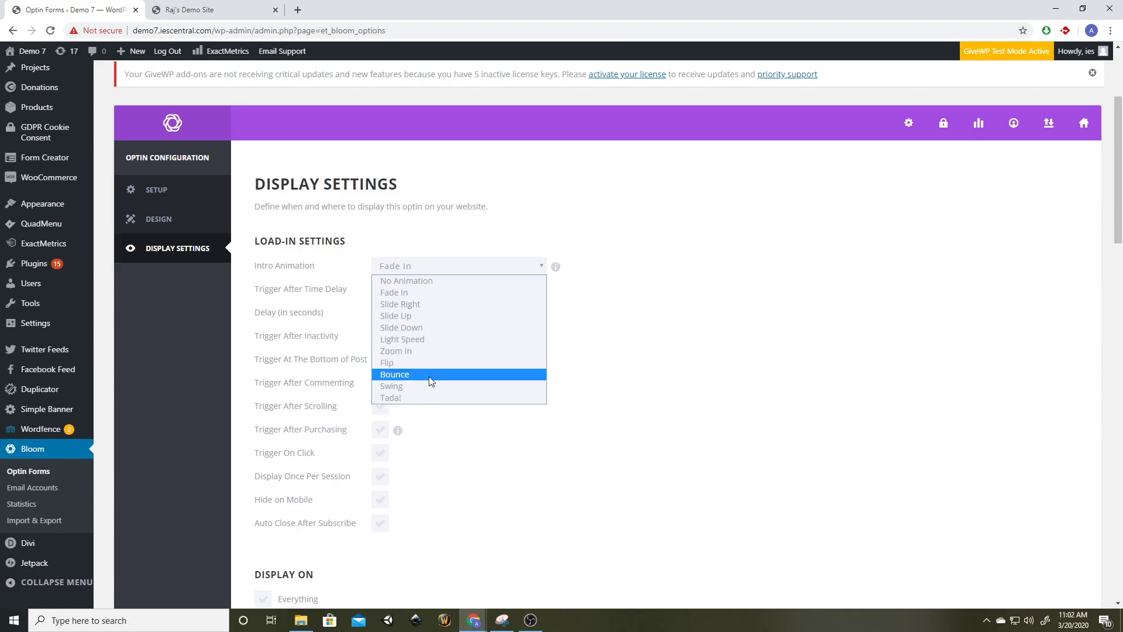
click(406, 294)
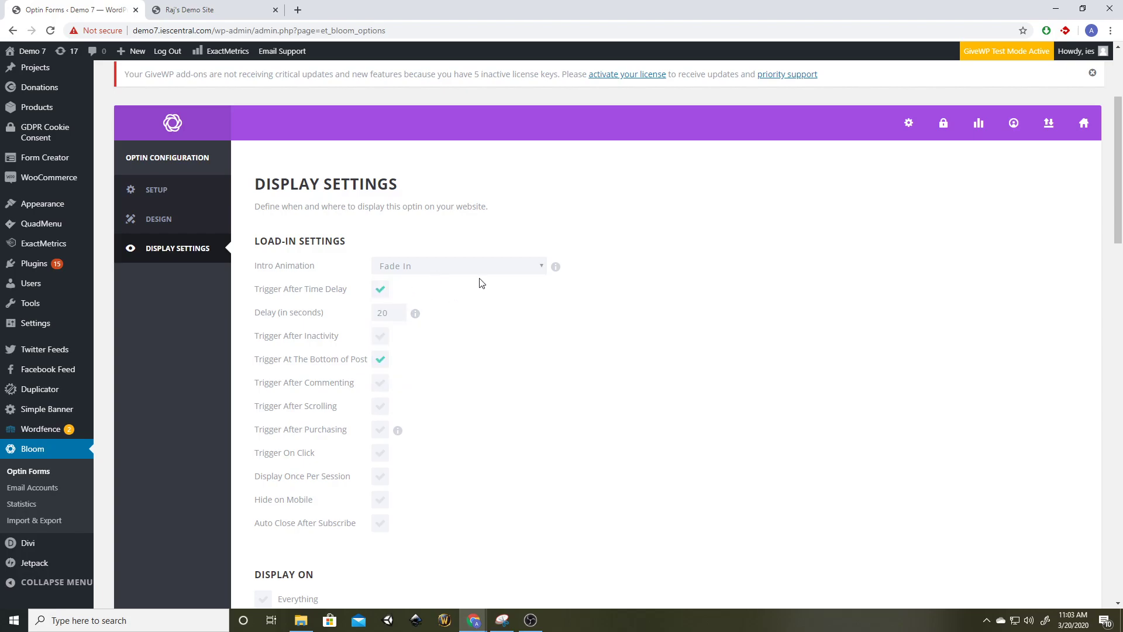
scroll(462, 283, down, 1)
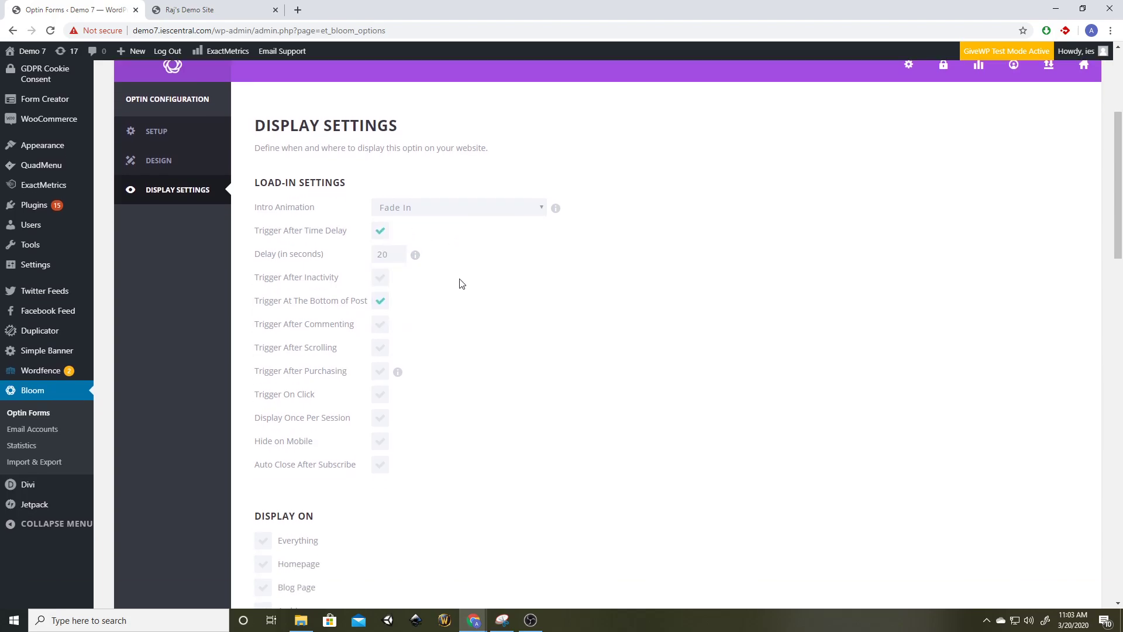
double_click(387, 254)
text(1)
scroll(534, 252, down, 1)
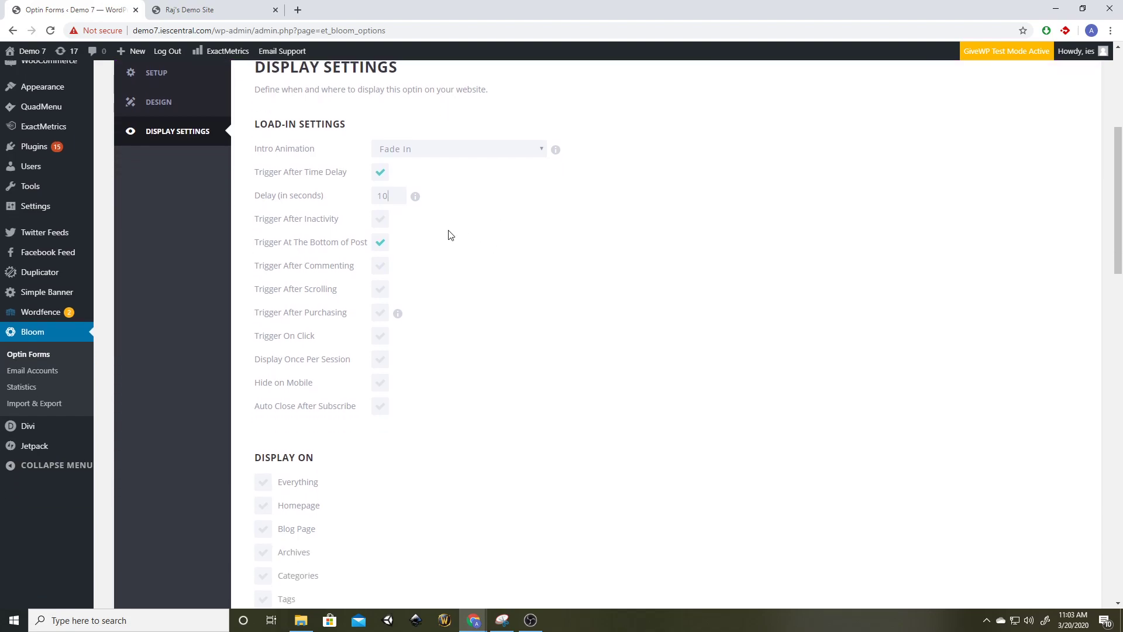
- Try turning on the optin's triggers after scrolling, after commenting and after inactivity
drag(253, 220, 344, 221)
click(322, 217)
double_click(293, 220)
click(315, 215)
click(381, 290)
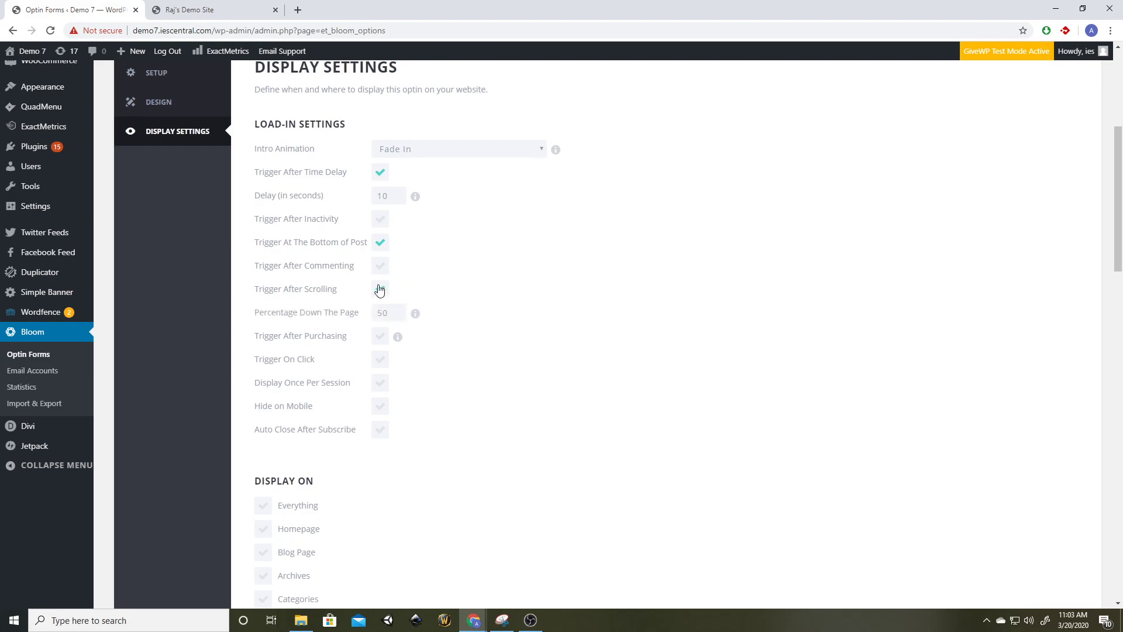
click(379, 241)
click(380, 242)
click(382, 221)
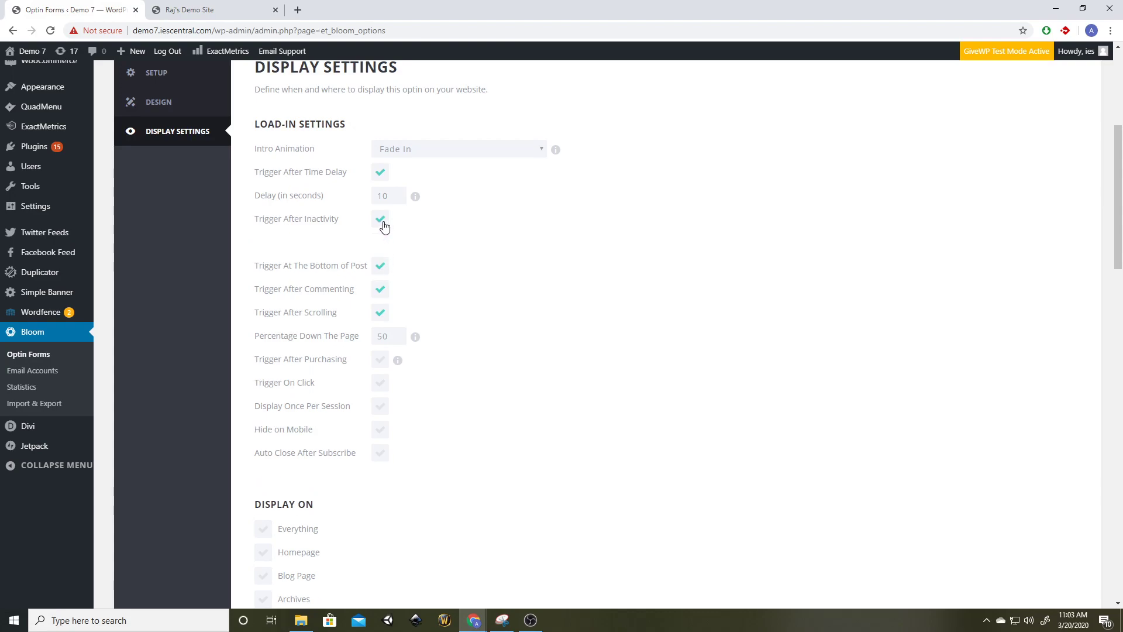
- Turn off the inactivity, bottom-of-post, commenting and scrolling triggers, leaving only the time delay trigger on
click(384, 221)
click(382, 244)
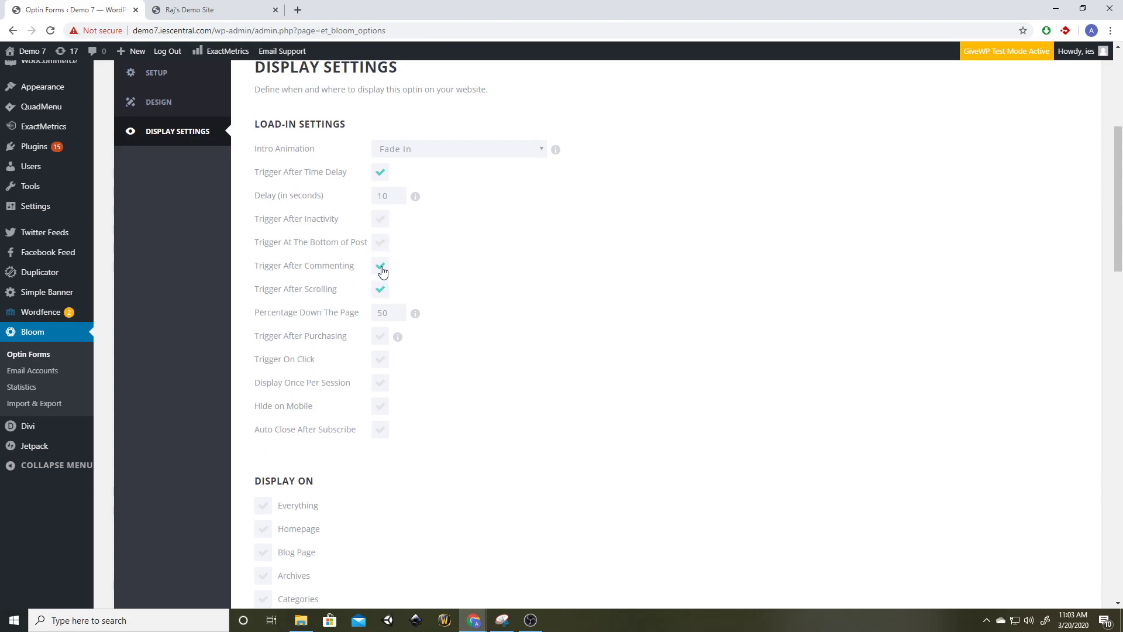
click(380, 289)
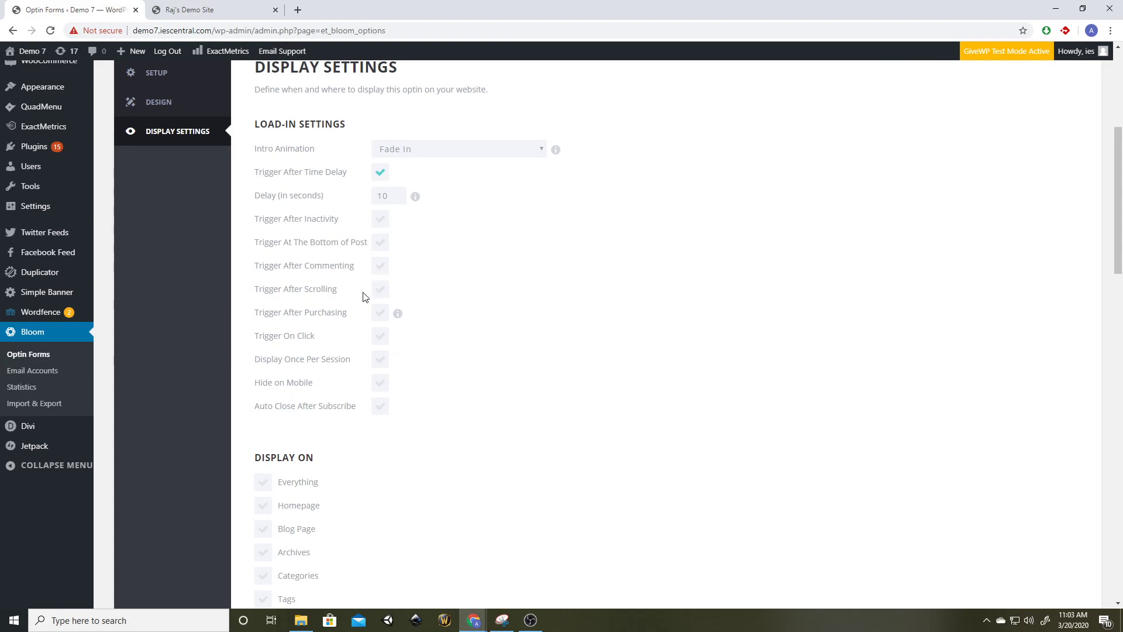
- Turn Trigger After Scrolling back on, keeping the commenting and purchasing triggers off
click(382, 291)
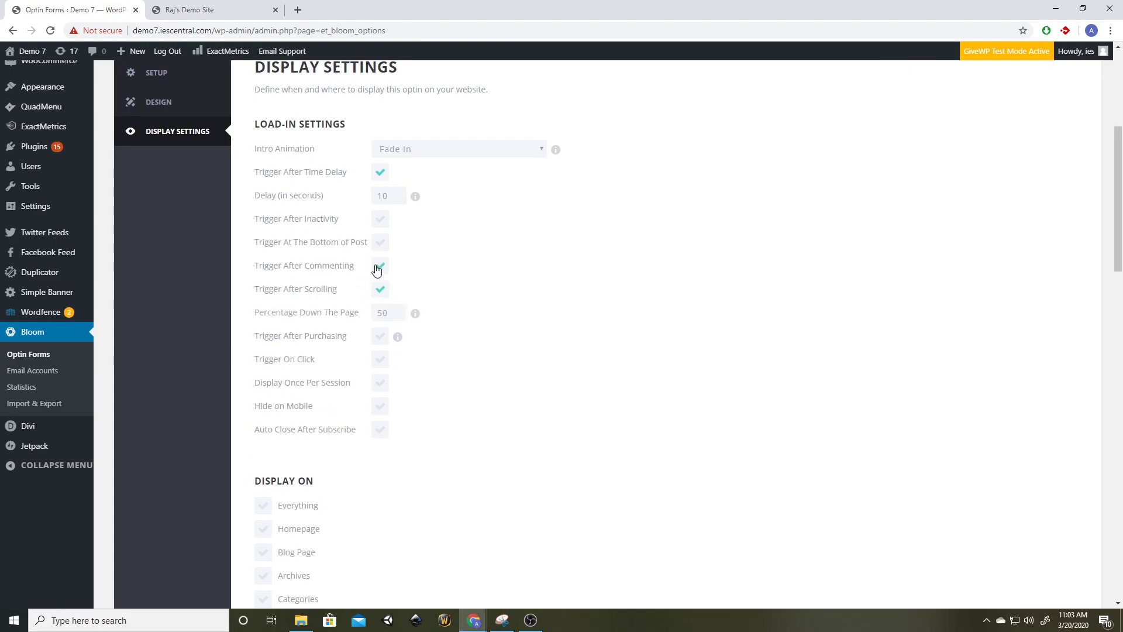
click(376, 344)
click(376, 343)
scroll(277, 303, down, 1)
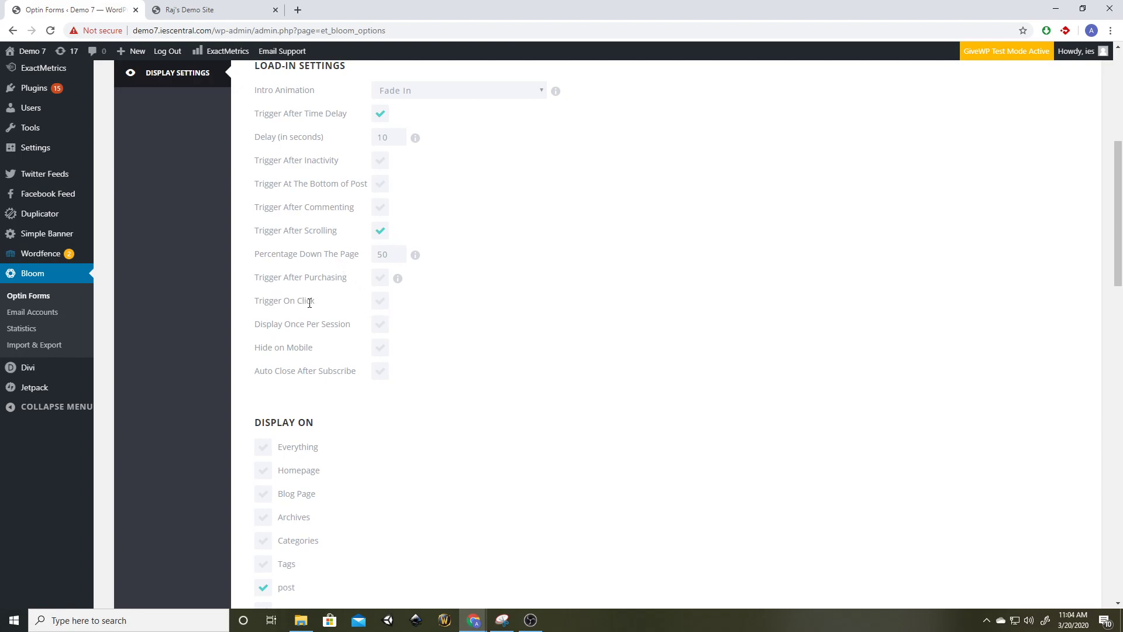
- Try the Display Once Per Session and Auto Close After Subscribe options, leaving both off
scroll(312, 324, down, 1)
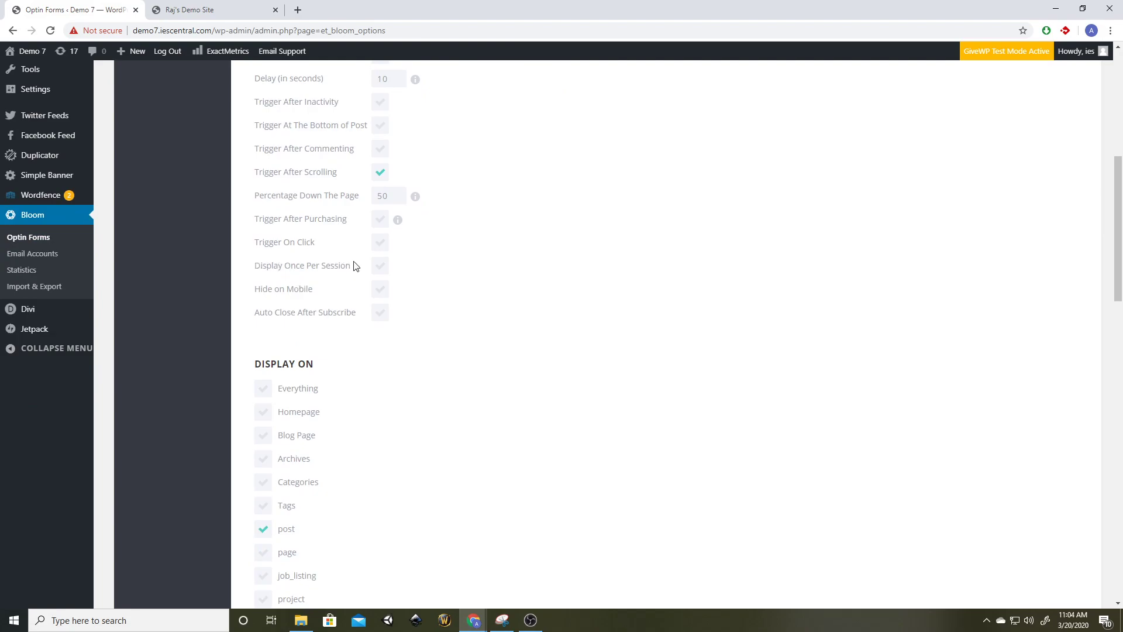
click(380, 266)
click(382, 267)
scroll(378, 279, down, 1)
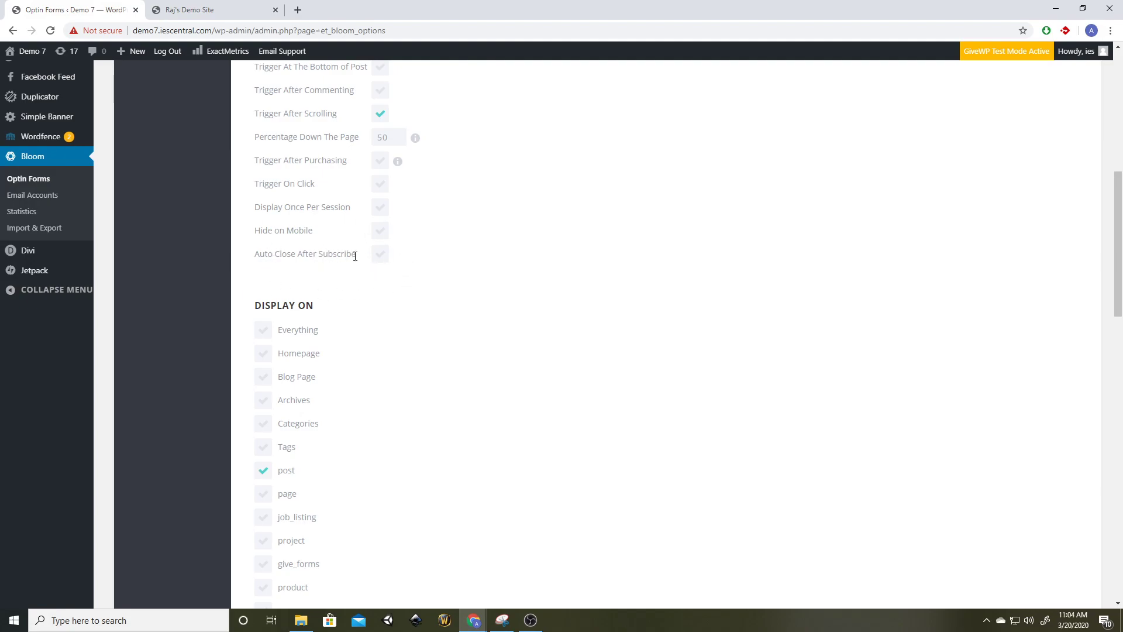
click(381, 257)
- Set the optin to display on Everything, then save it and exit the configuration
scroll(383, 263, down, 3)
scroll(384, 264, down, 1)
drag(259, 188, 314, 188)
click(328, 193)
scroll(357, 208, down, 2)
click(263, 157)
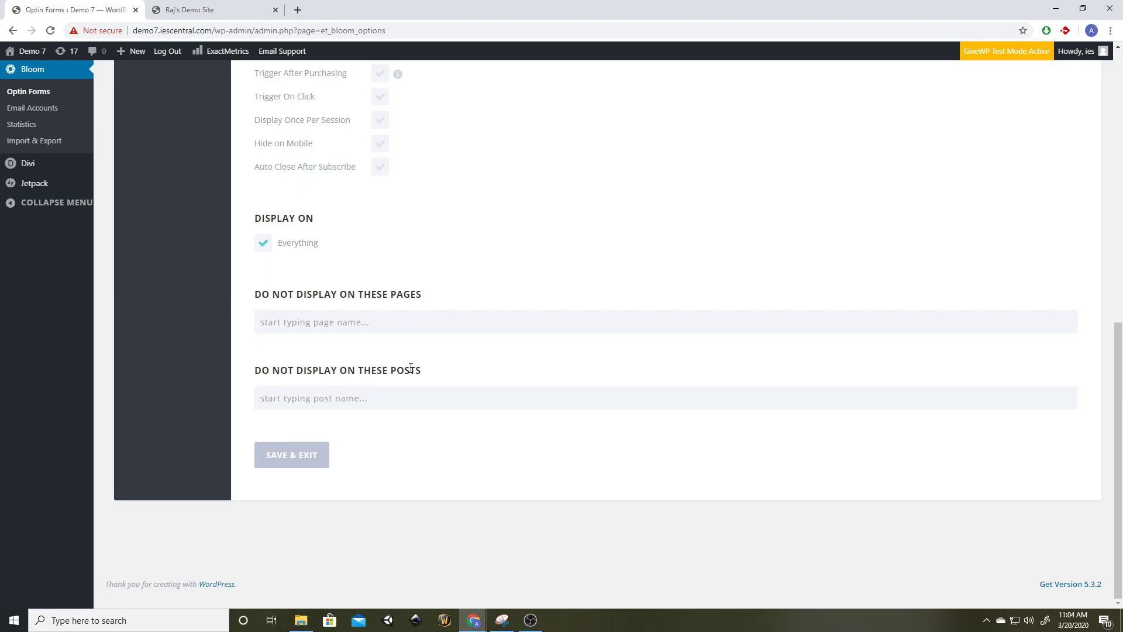
click(296, 458)
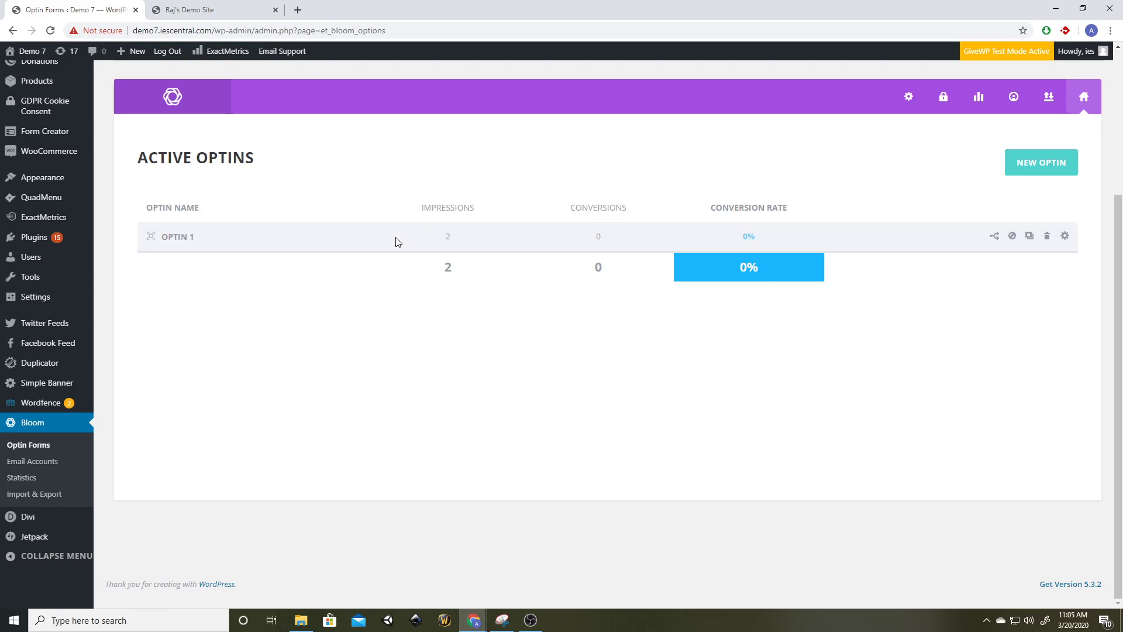
- Switch to the demo site's homepage and reload it from the beginning of the page
drag(195, 236, 162, 236)
click(206, 310)
click(188, 10)
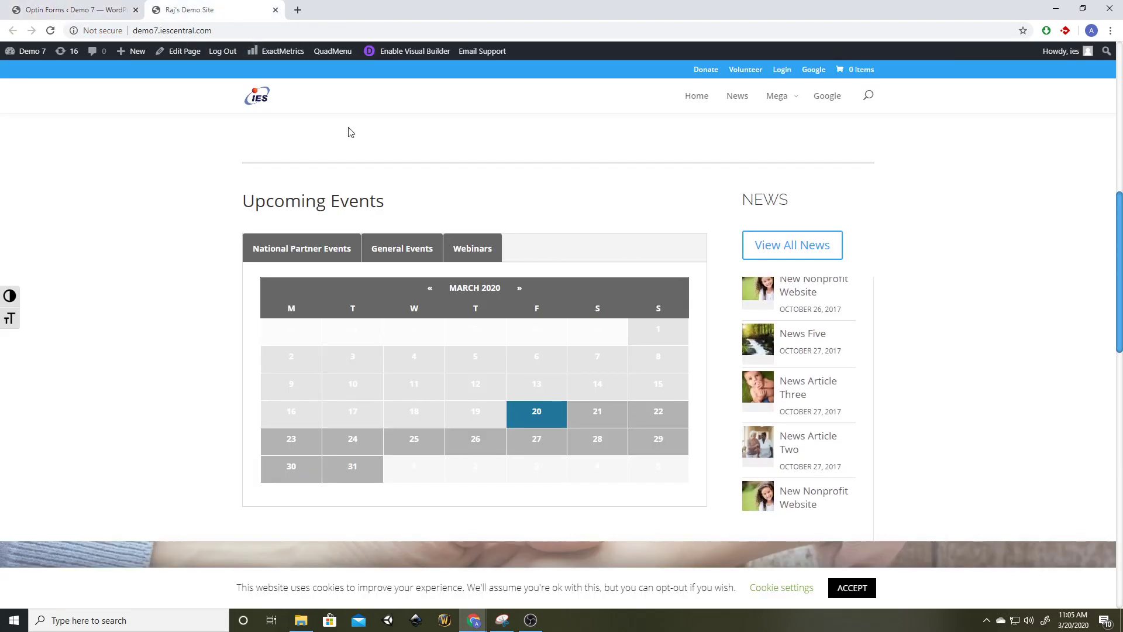
scroll(275, 196, up, 5)
scroll(265, 195, up, 3)
key(F5)
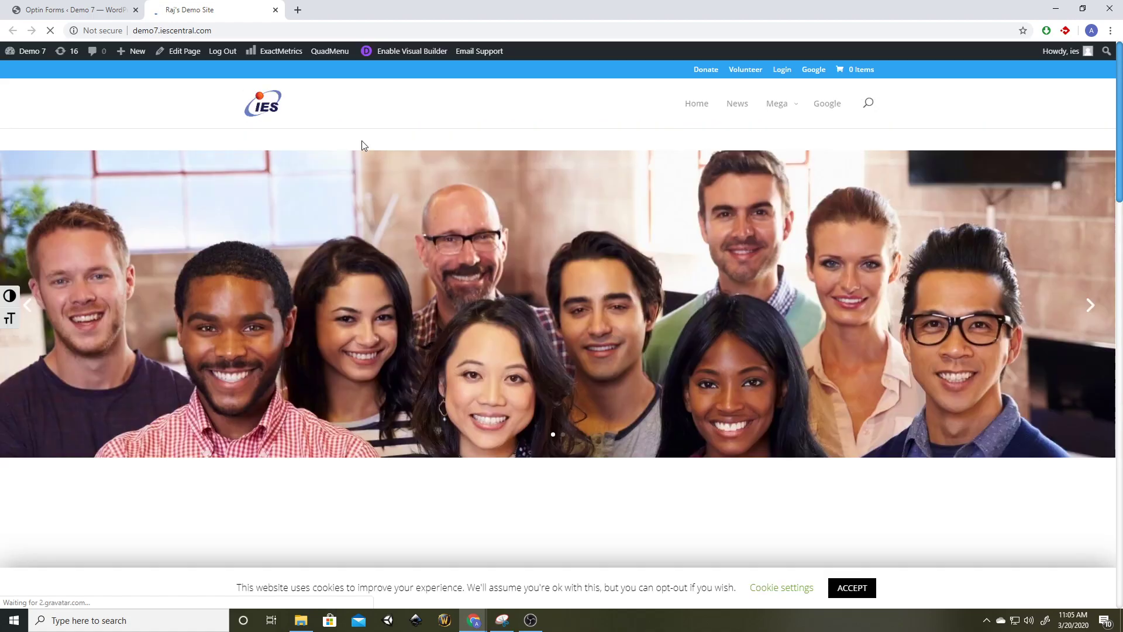
- Browse down the homepage until the pop-up appears and examine its Covid-19 Update title
scroll(363, 140, down, 5)
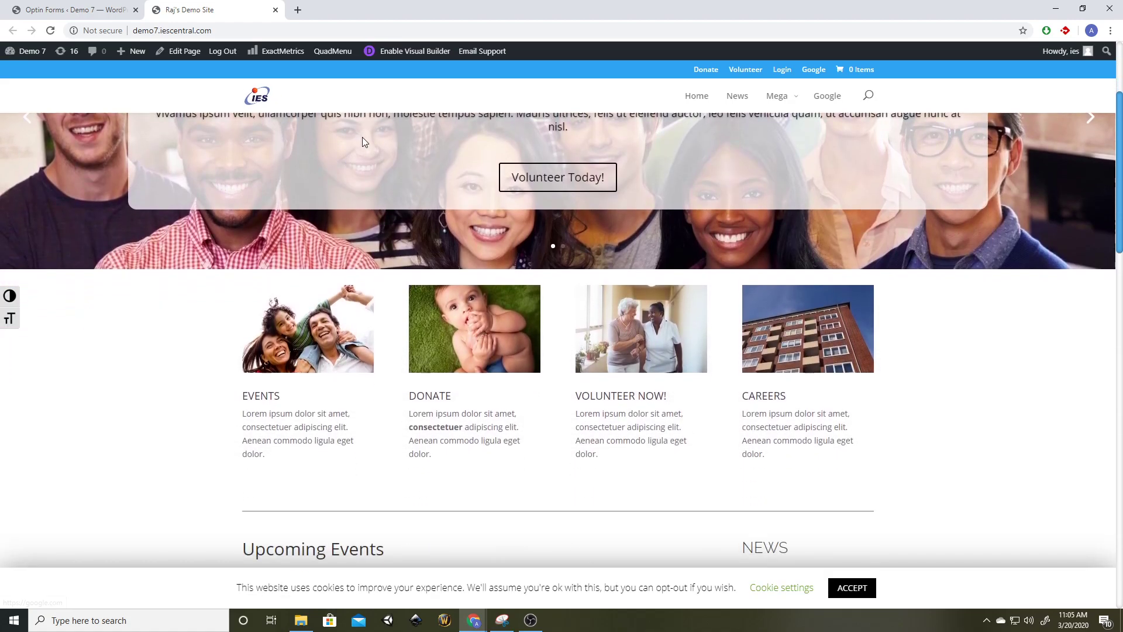
scroll(363, 141, down, 5)
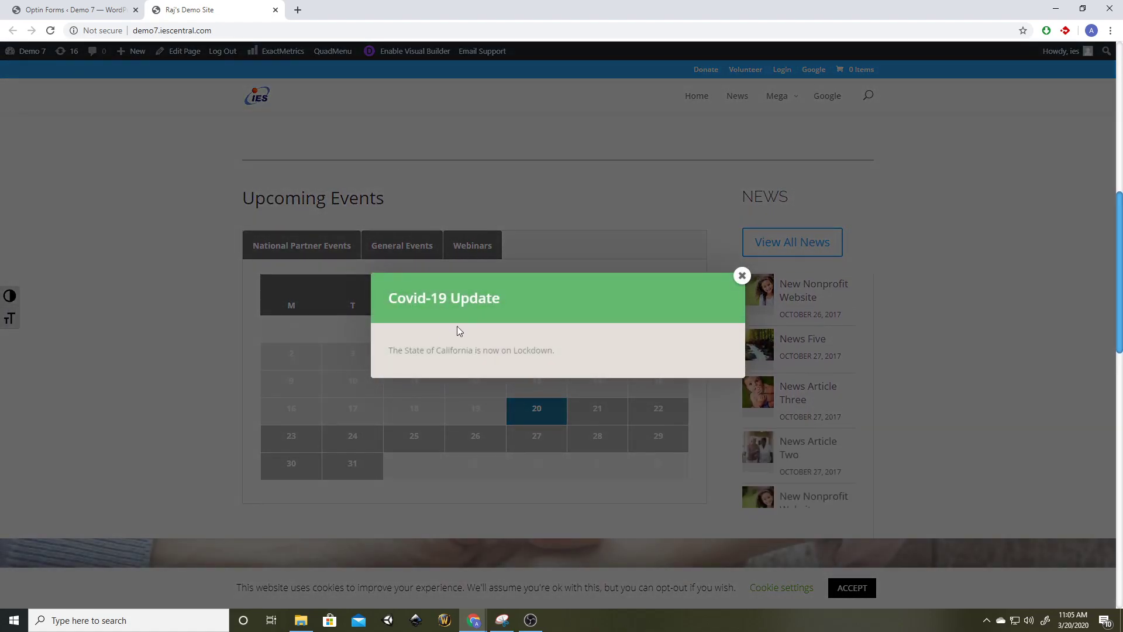
drag(504, 298, 388, 299)
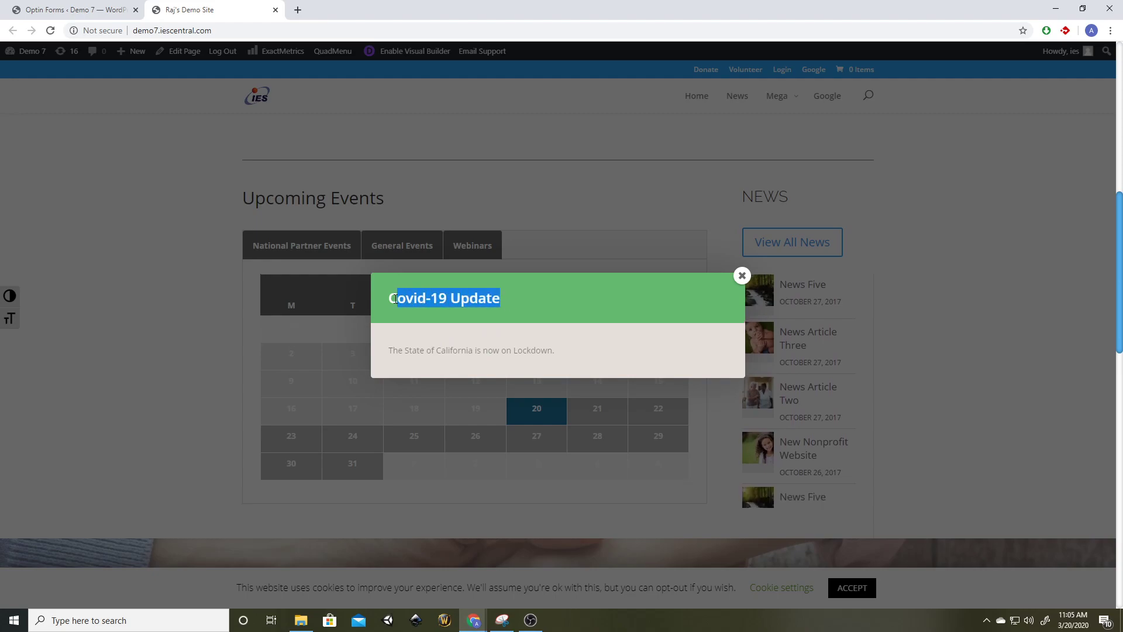
click(491, 299)
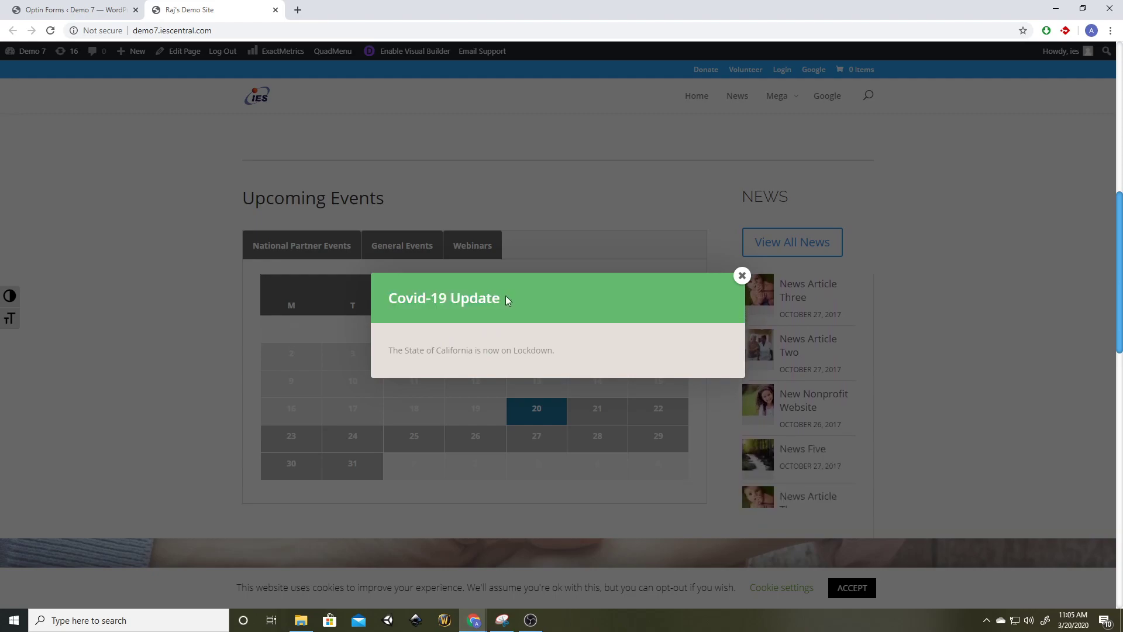
- Check the wording of the pop-up's title and of its message about the State of California lockdown
drag(509, 299, 389, 300)
click(445, 349)
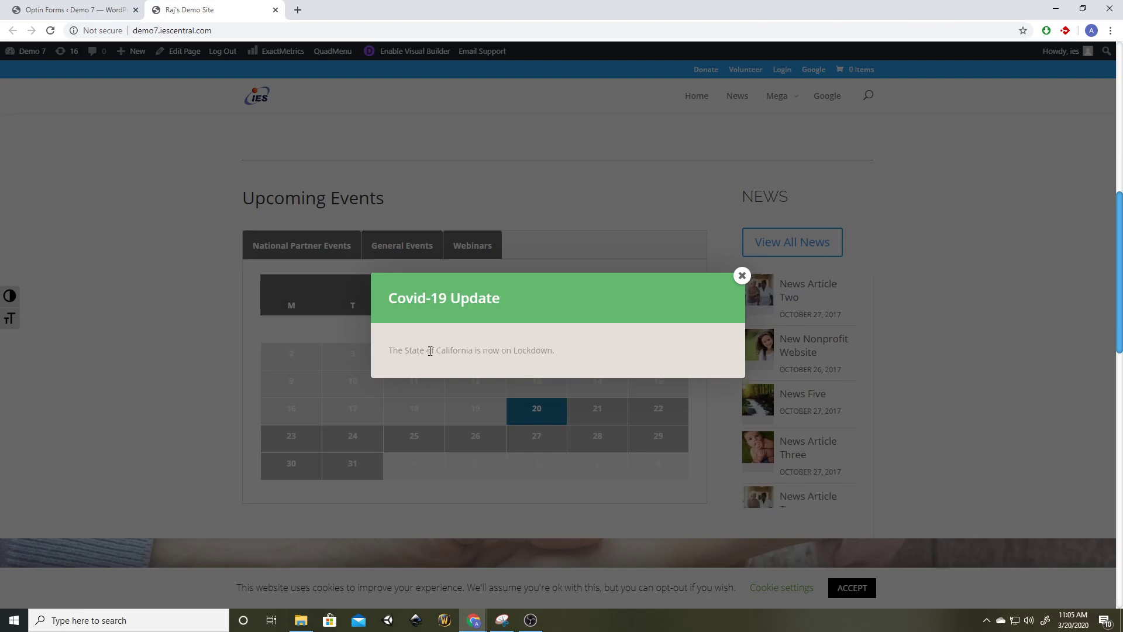
drag(389, 349, 549, 350)
click(527, 305)
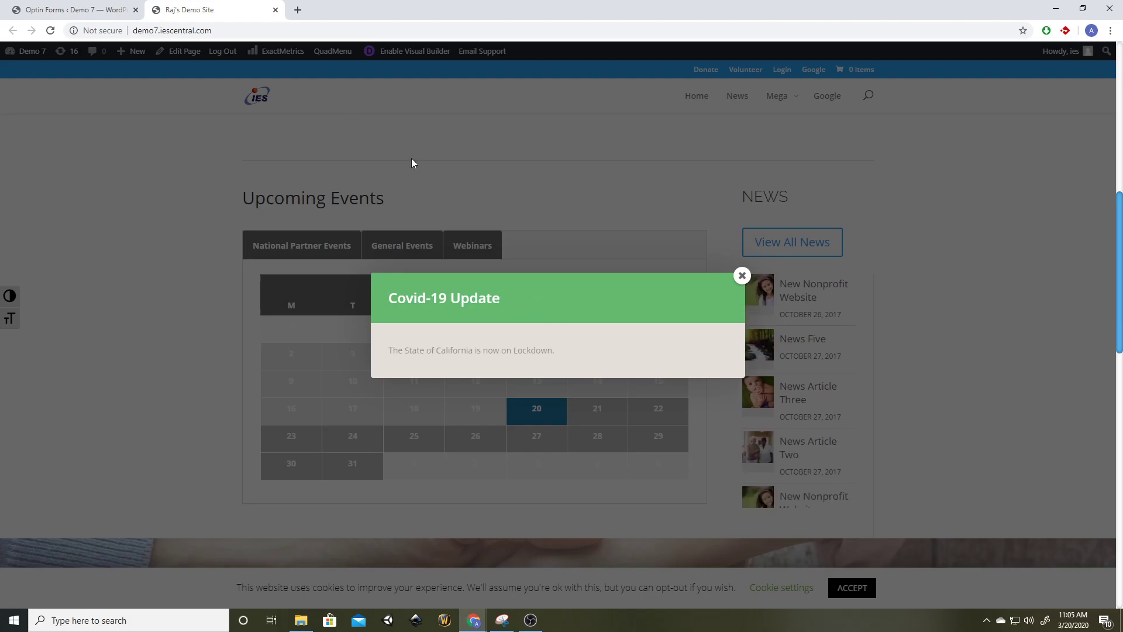
- Return to the Bloom optin list, open Optin 1 for editing and compare its custom HTML form text with the site's pop-up
click(88, 10)
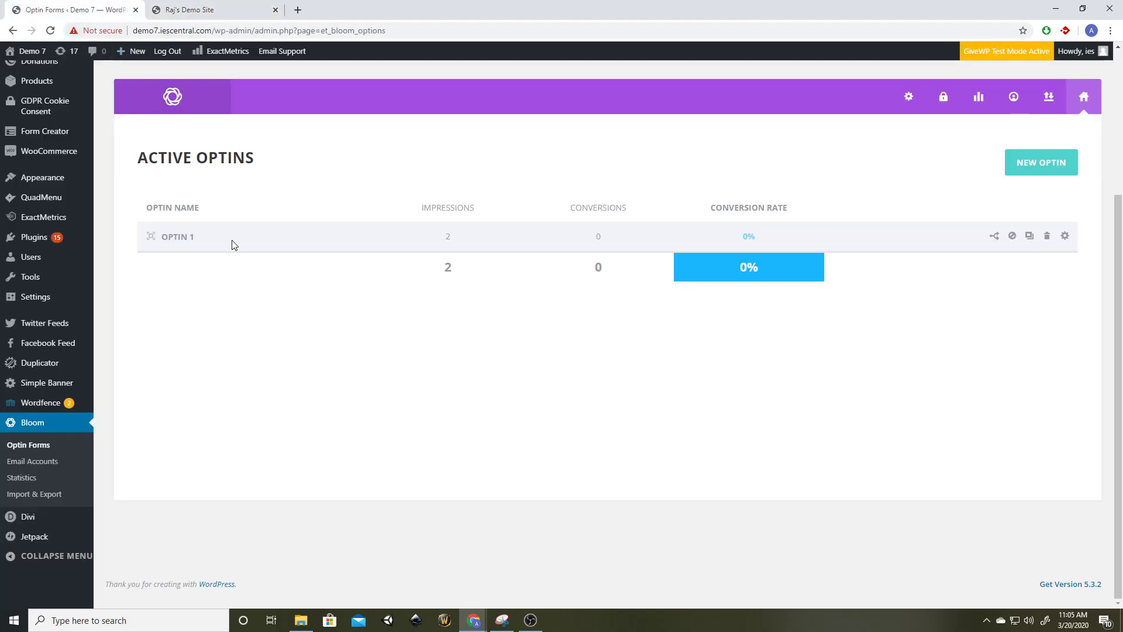
click(1064, 237)
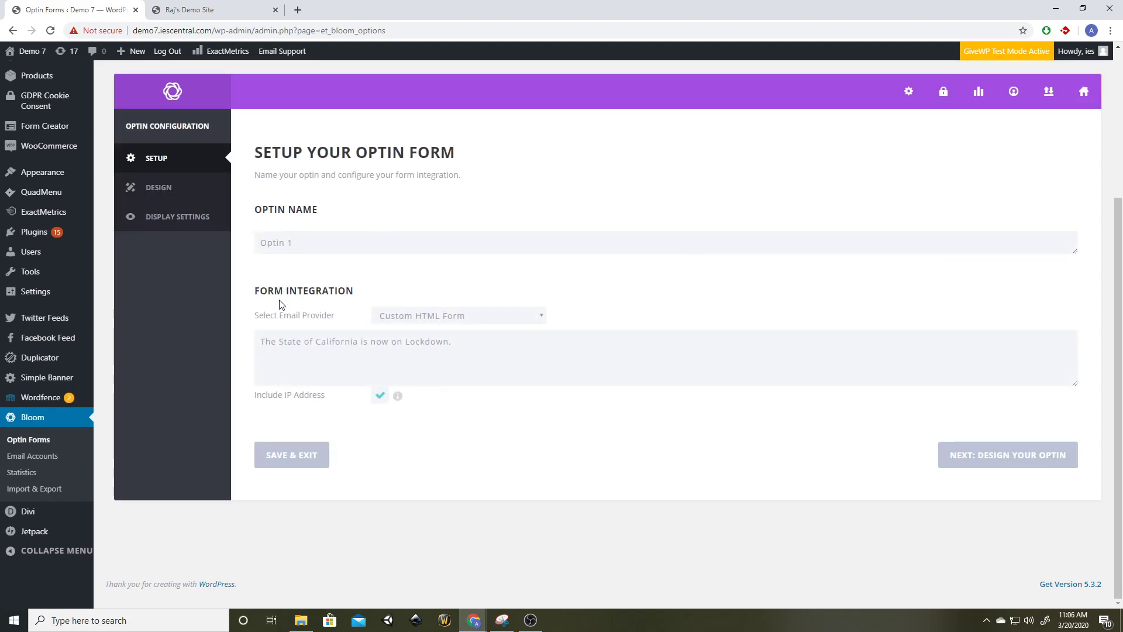
click(208, 12)
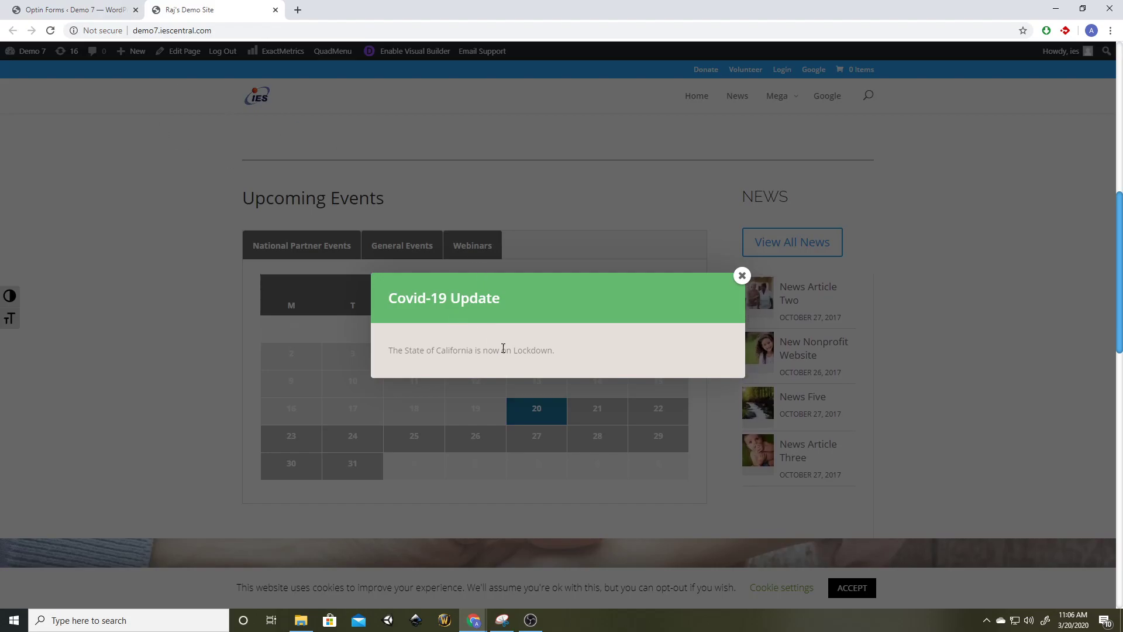
click(98, 14)
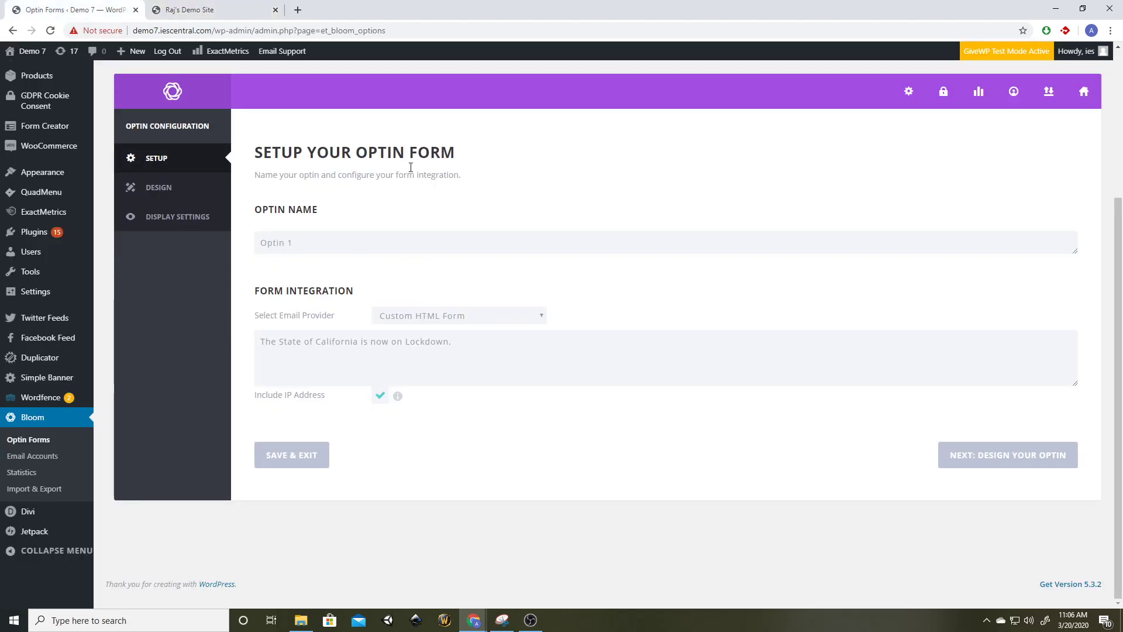
- Open the optin's design settings and review the Optin Title and Optin Message content
click(153, 187)
scroll(358, 231, up, 10)
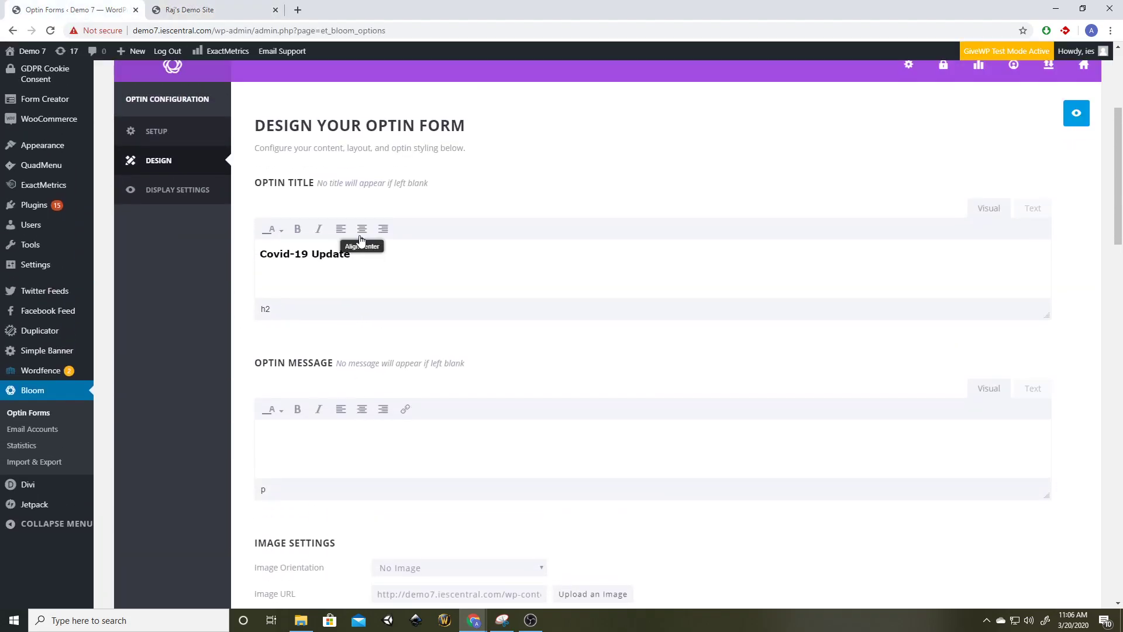
scroll(327, 351, down, 2)
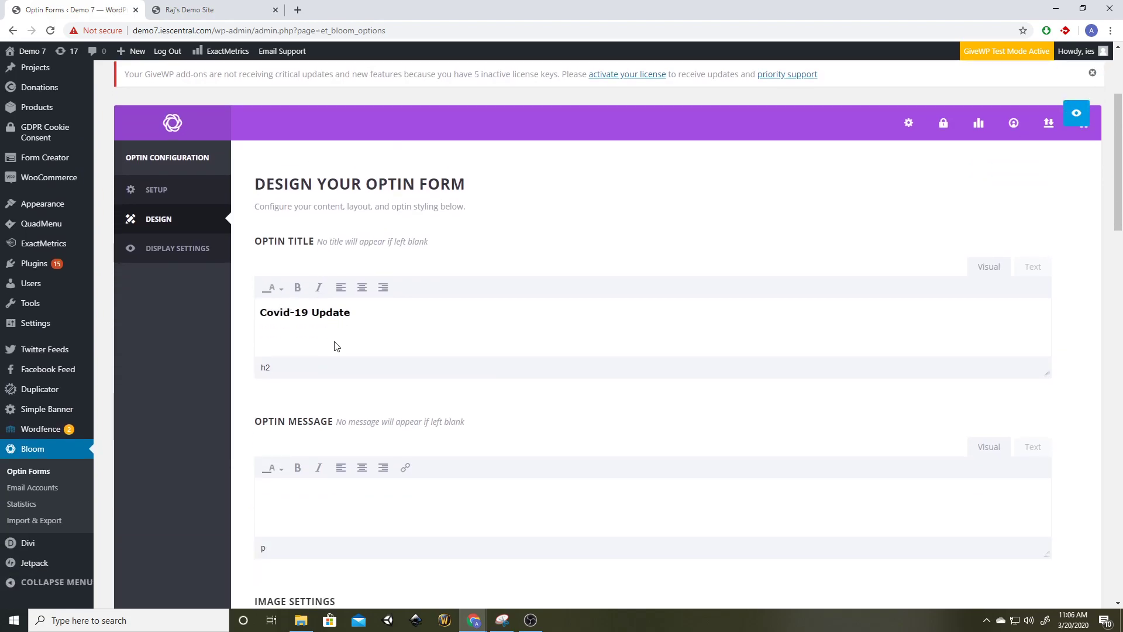
scroll(372, 317, down, 2)
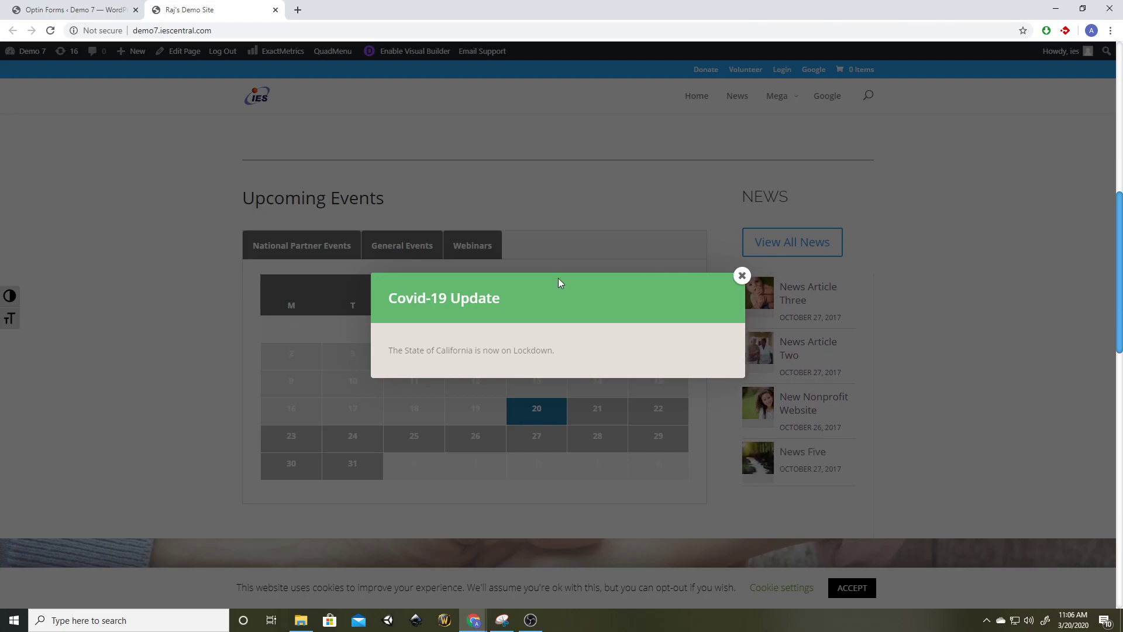
- Dismiss the Covid-19 Update pop-up on the demo site and go back up the homepage
click(742, 274)
scroll(494, 172, up, 6)
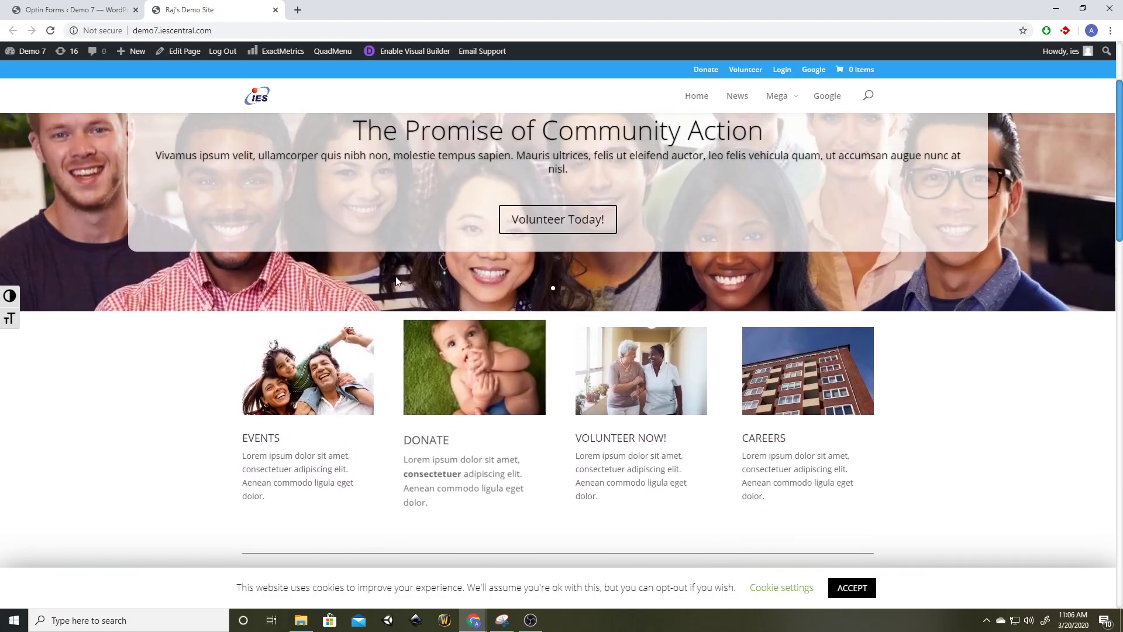